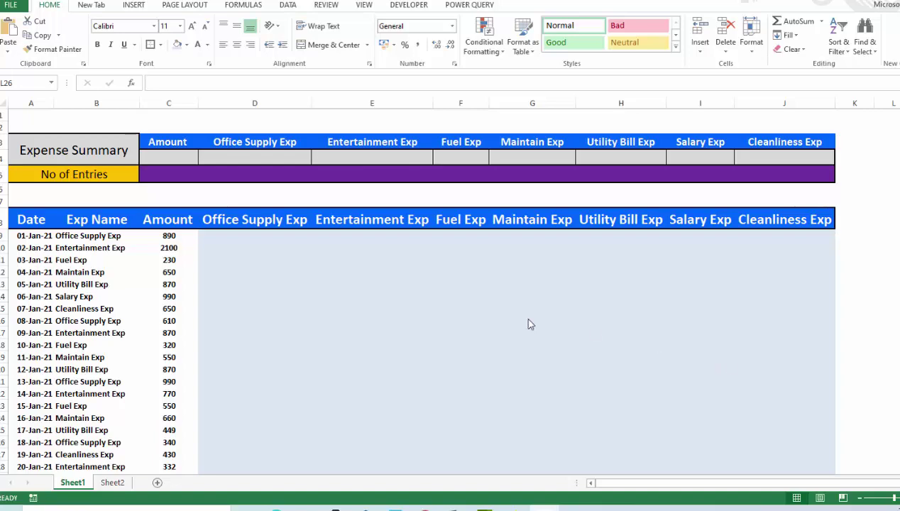
Select the Exp Name and Amount headings, the 31 expense names and the category headings to review the layout
click(87, 220)
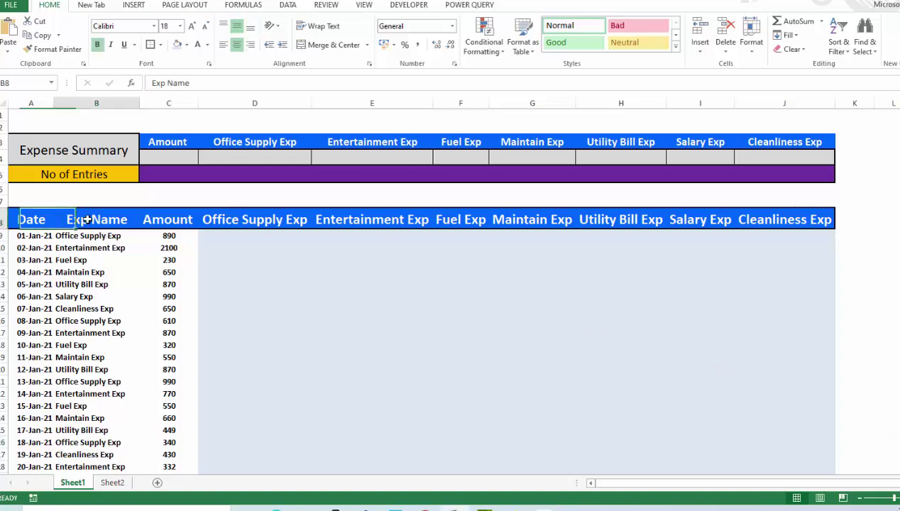
click(174, 220)
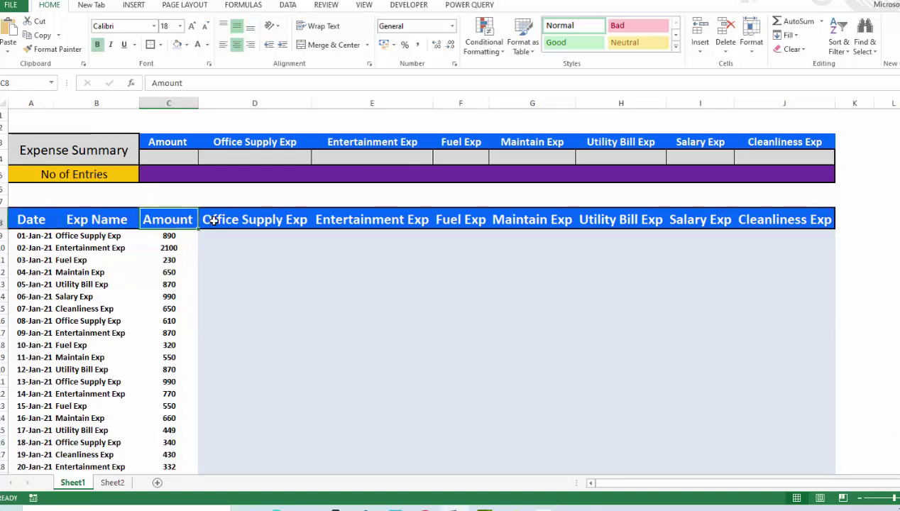
click(115, 237)
key(ctrl+shift+Down)
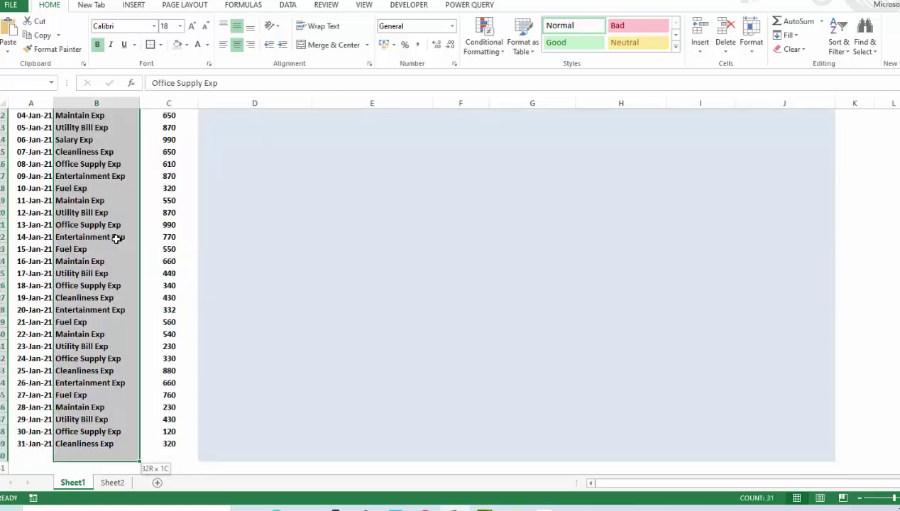
drag(116, 239, 116, 440)
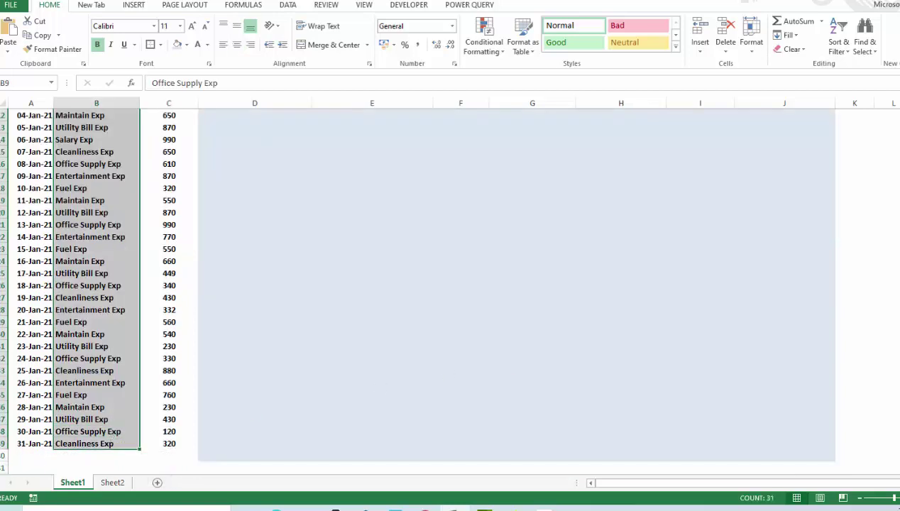
scroll(184, 213, up, 7)
drag(213, 219, 784, 221)
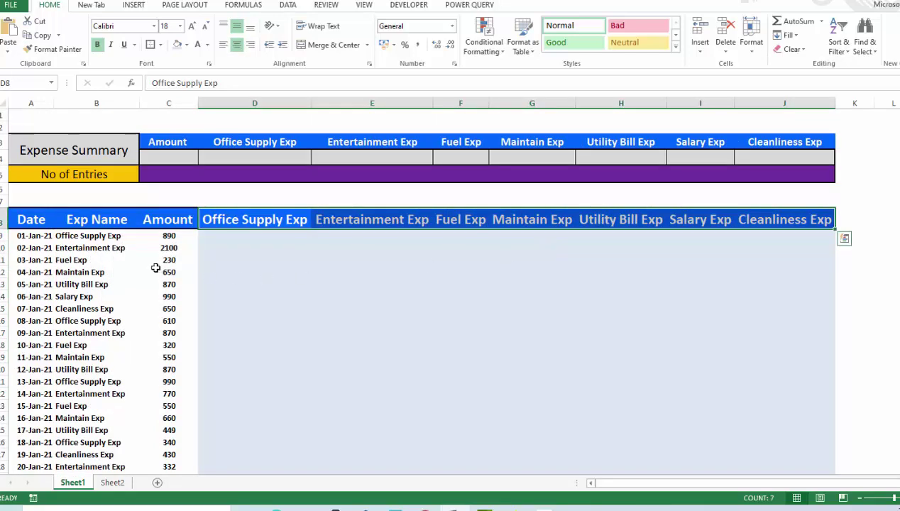
click(403, 327)
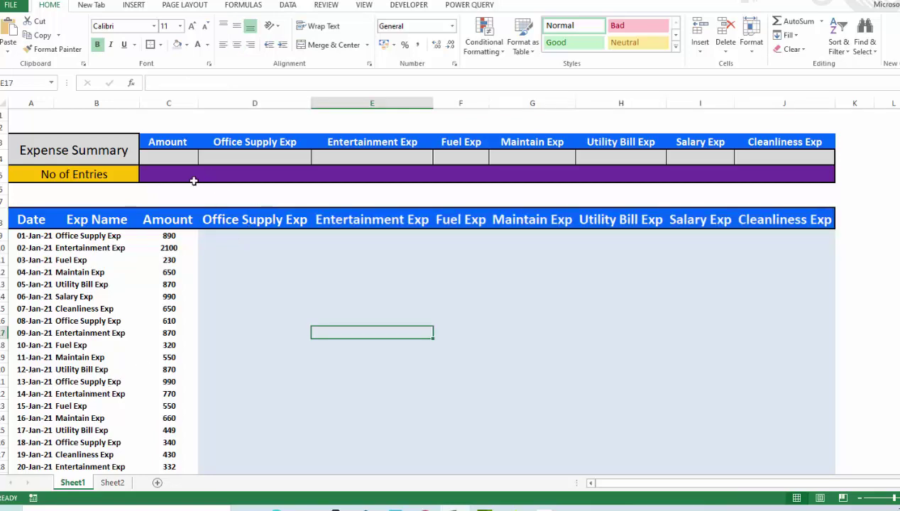
In D9, start the formula =IF(B9=D8 comparing the expense name with the Office Supply Exp header
click(236, 176)
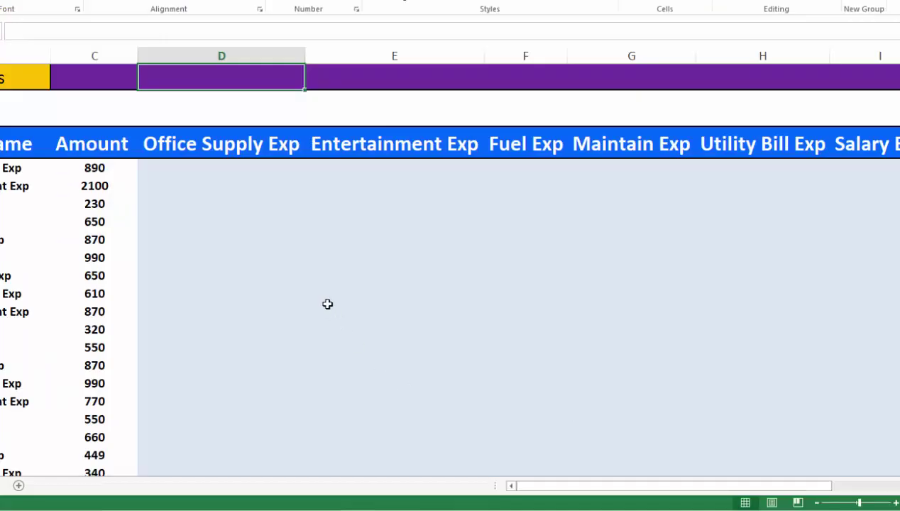
click(204, 176)
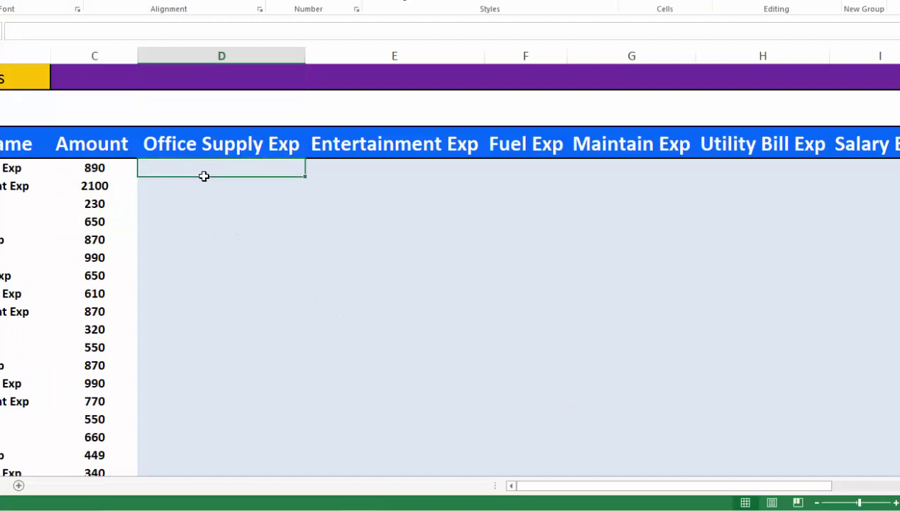
click(253, 275)
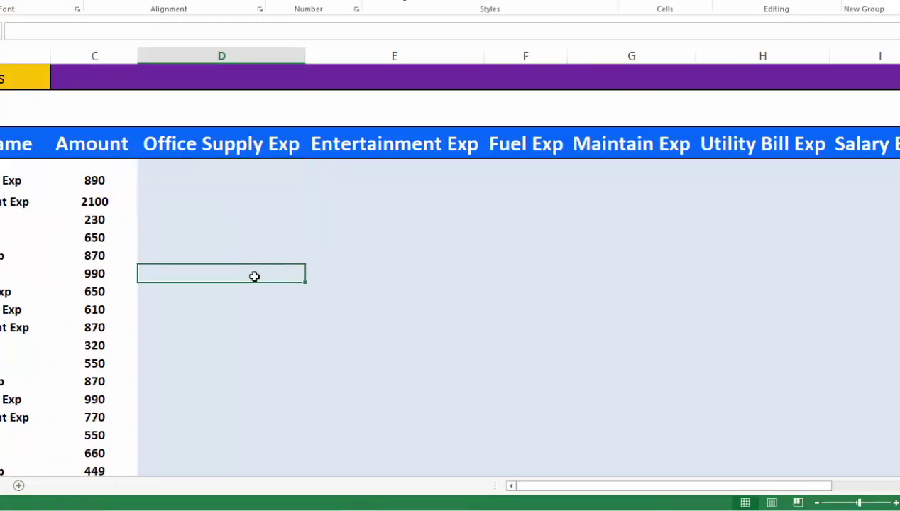
click(213, 189)
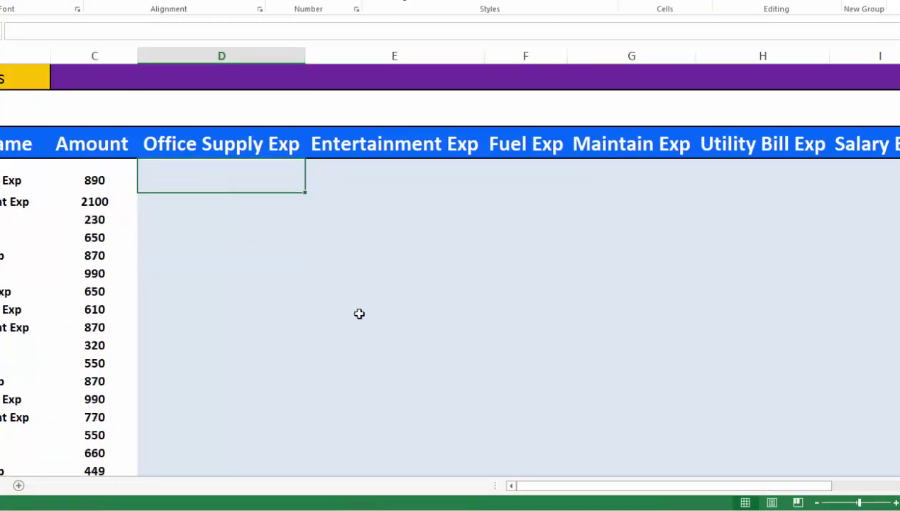
text(=IF()
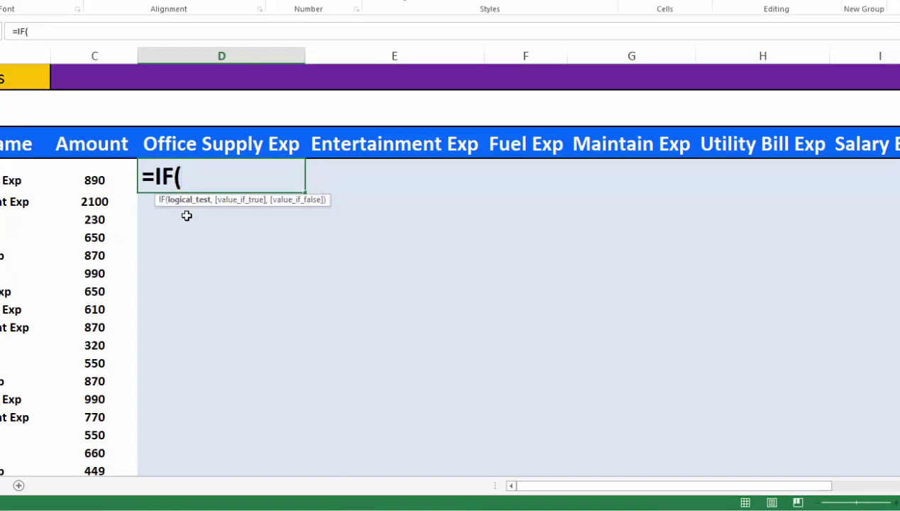
click(133, 184)
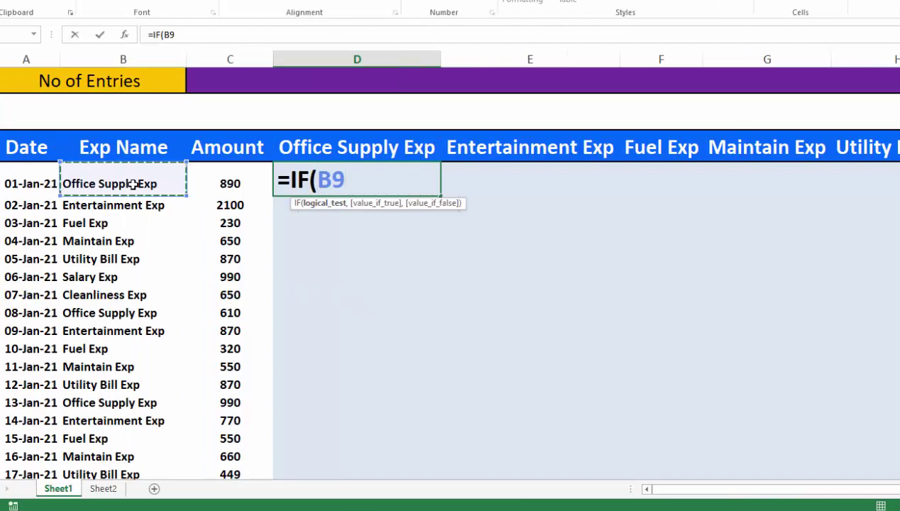
text(=)
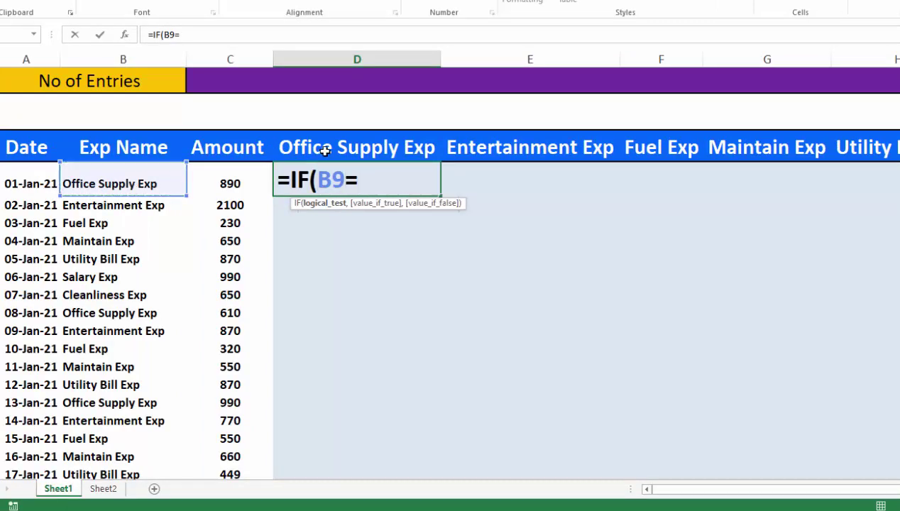
click(325, 150)
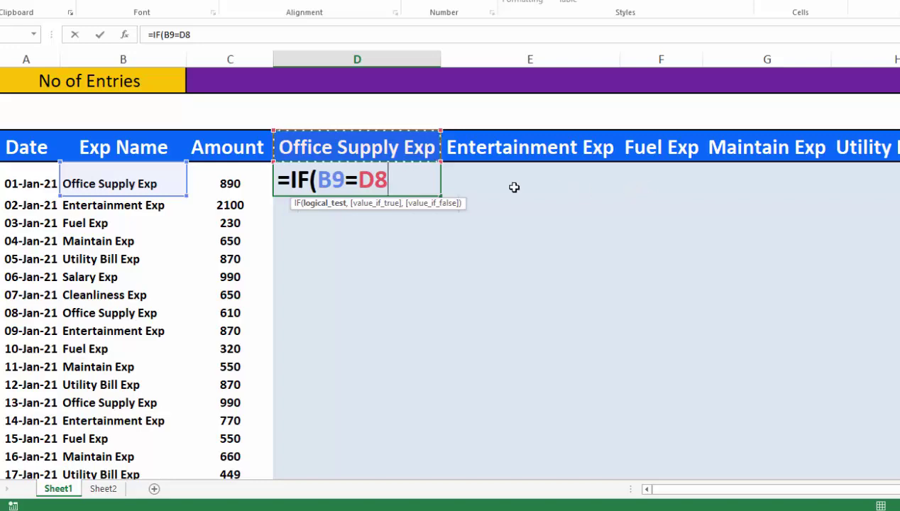
Add $ signs so the references read $B9 and D$8, then add a comma
click(317, 180)
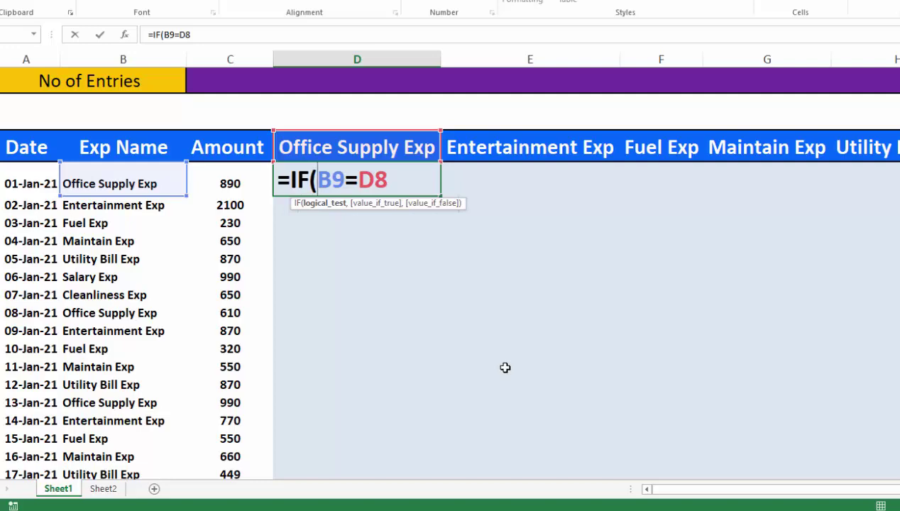
text($)
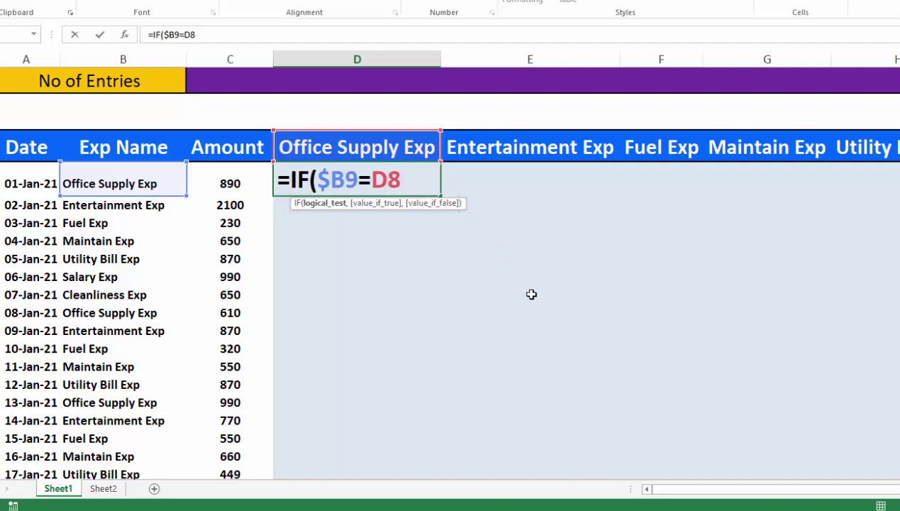
text($)
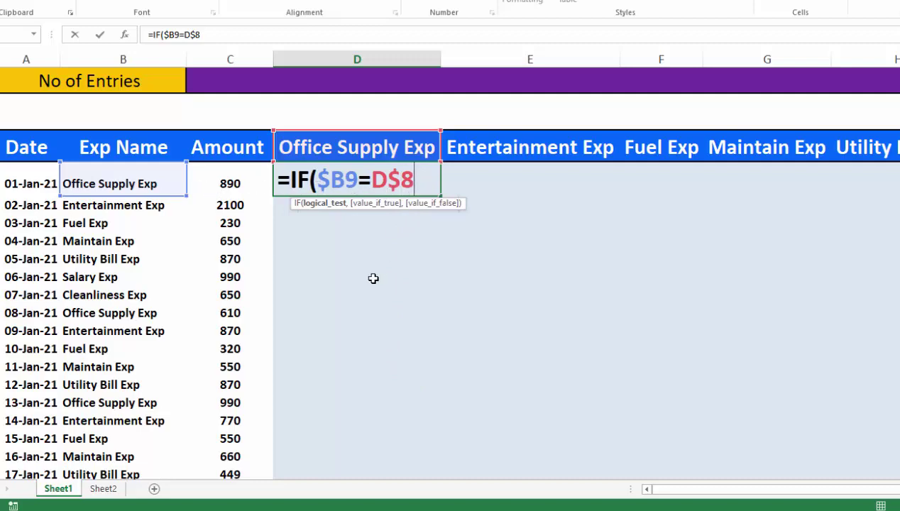
text(,)
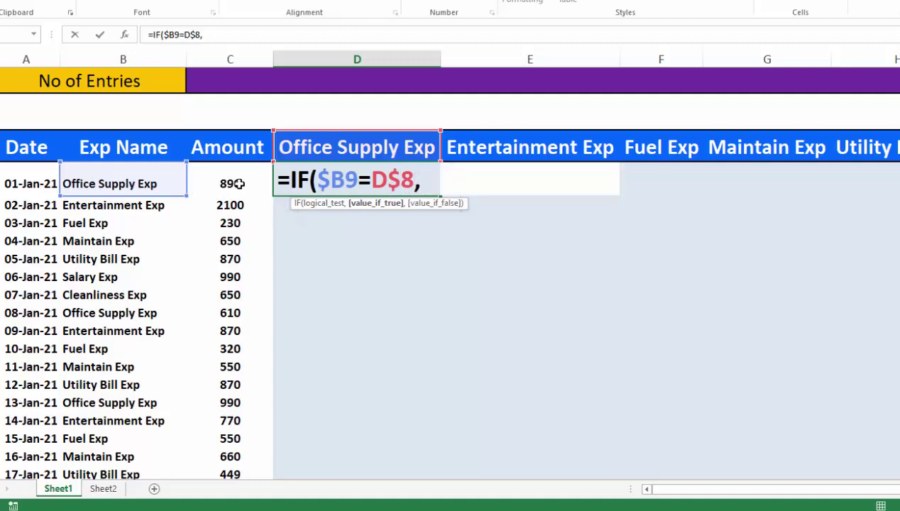
Complete D9 as =IF($B9=D$8,$C9,0), which returns 890 for the matching expense
click(239, 183)
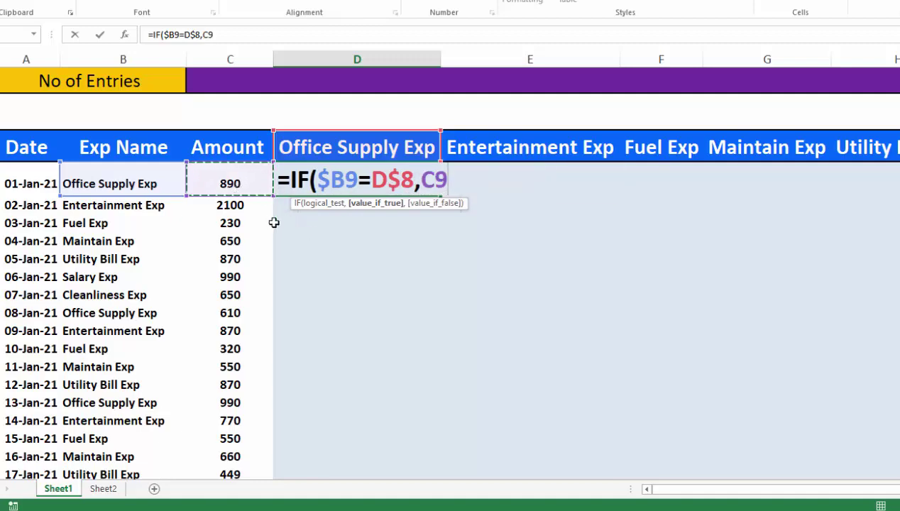
click(426, 186)
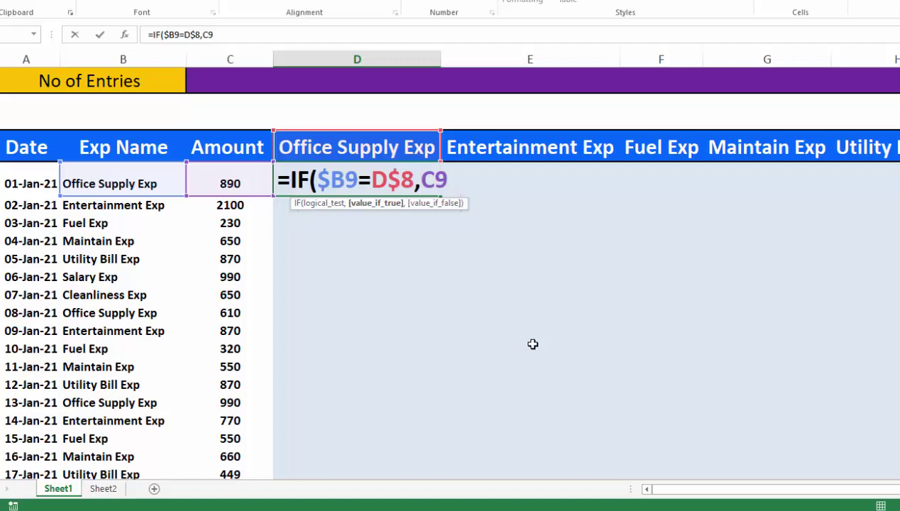
key(F4)
key(F4)
key(F4)
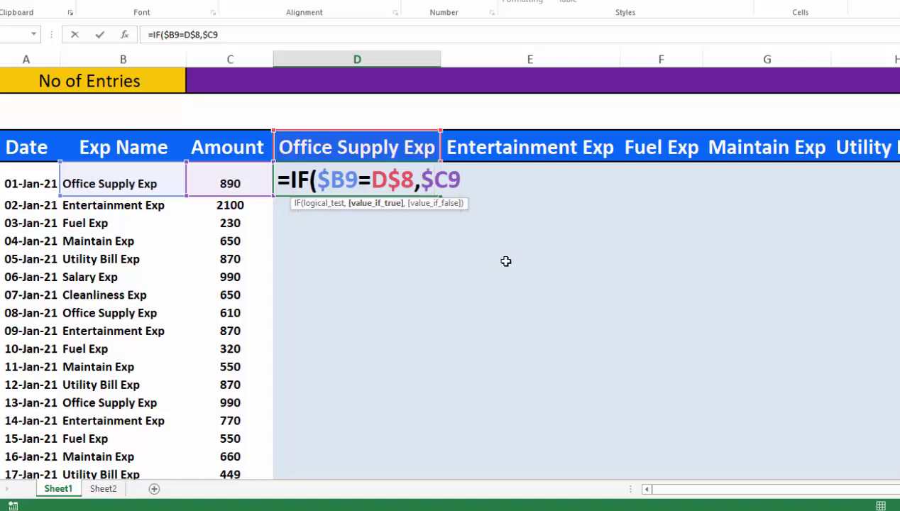
text(,)
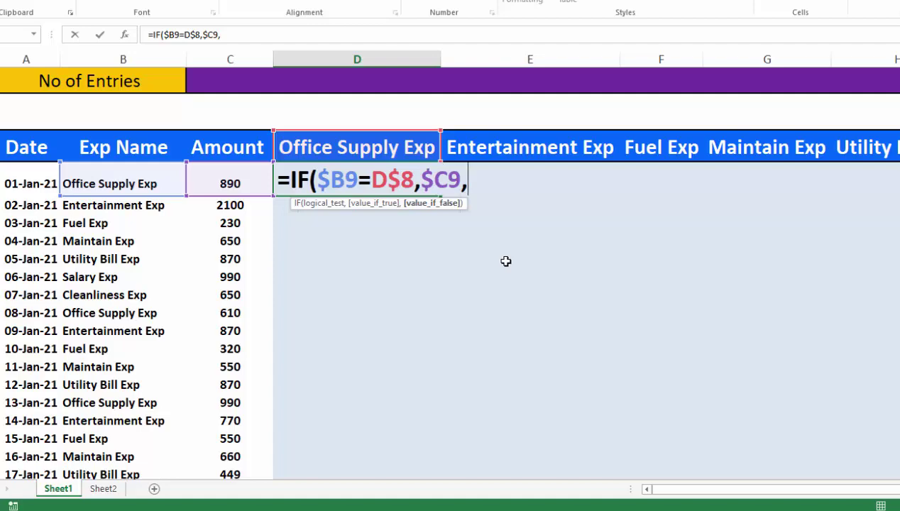
text(0)
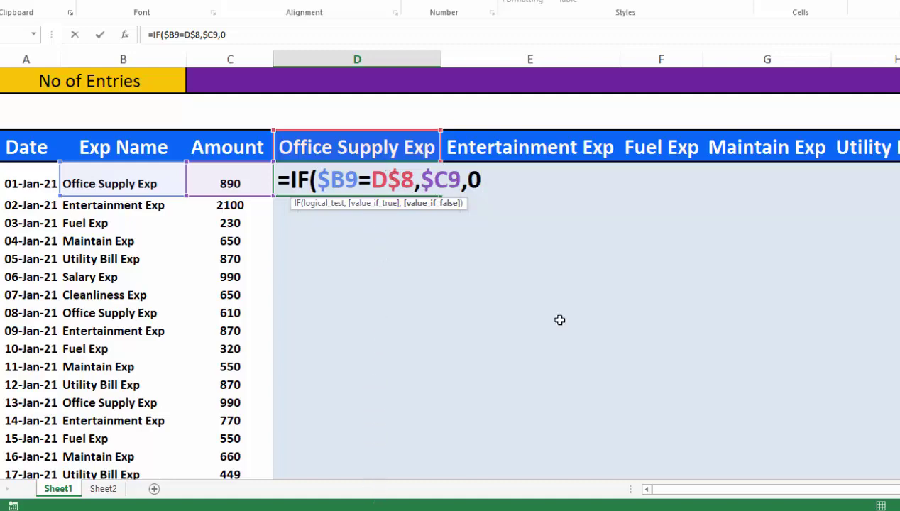
text())
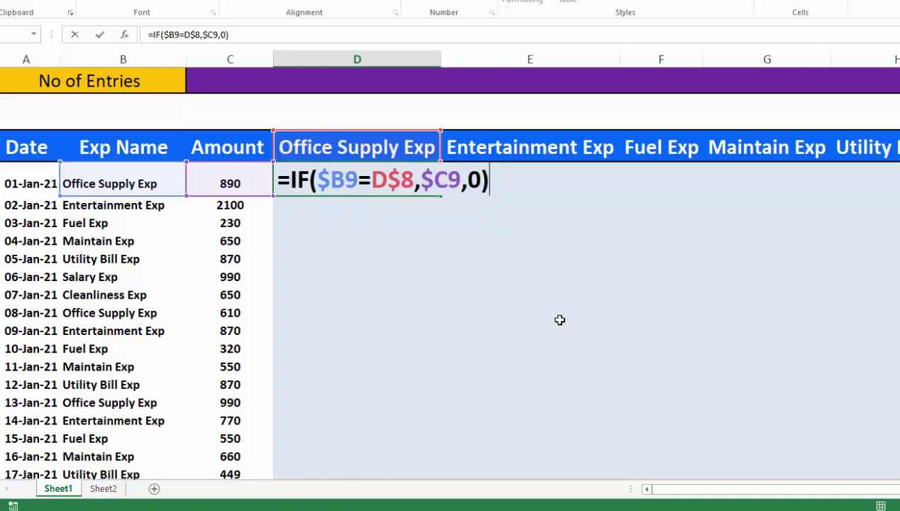
key(ctrl+Return)
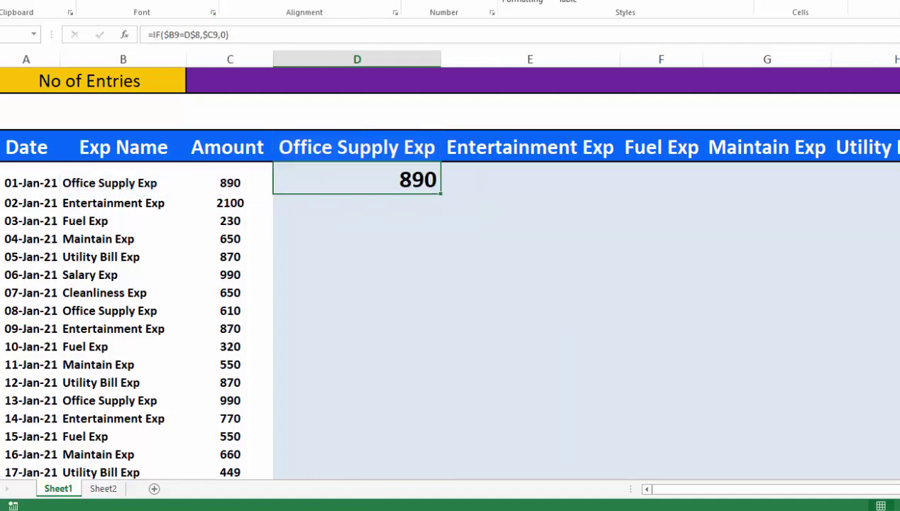
ctrl+scroll(421, 346, down, 2)
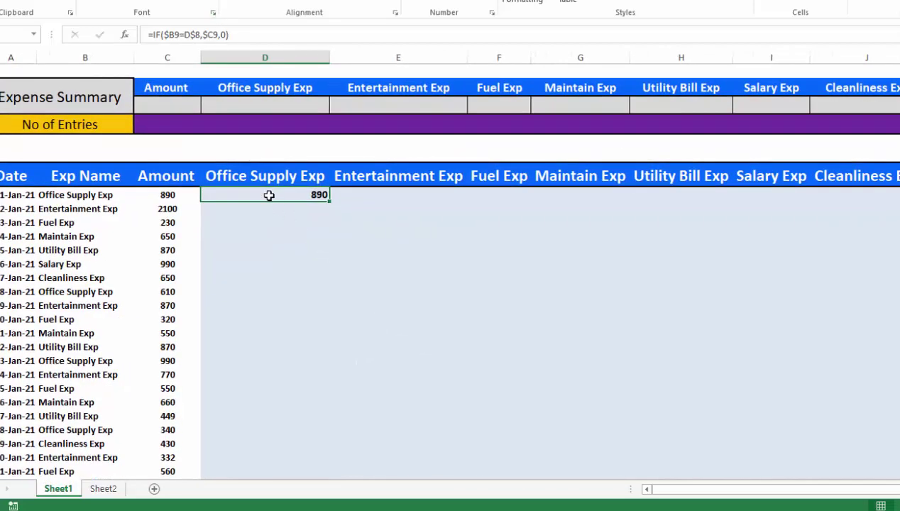
Fill the IF formula right across D9:J9 with Ctrl+R, then down to row 39 with Ctrl+D
mouse_move(267, 196)
mouse_down()
mouse_move(336, 293)
mouse_move(838, 496)
mouse_move(813, 426)
mouse_up()
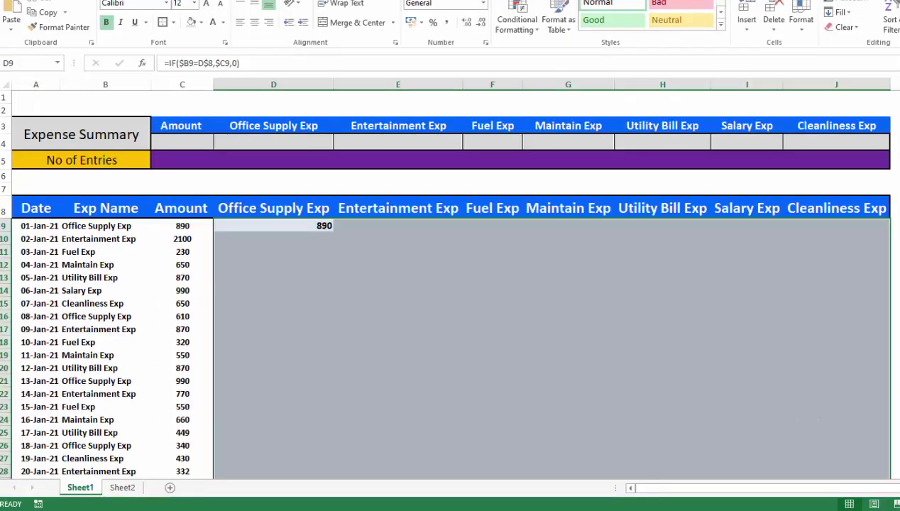
key(ctrl+r)
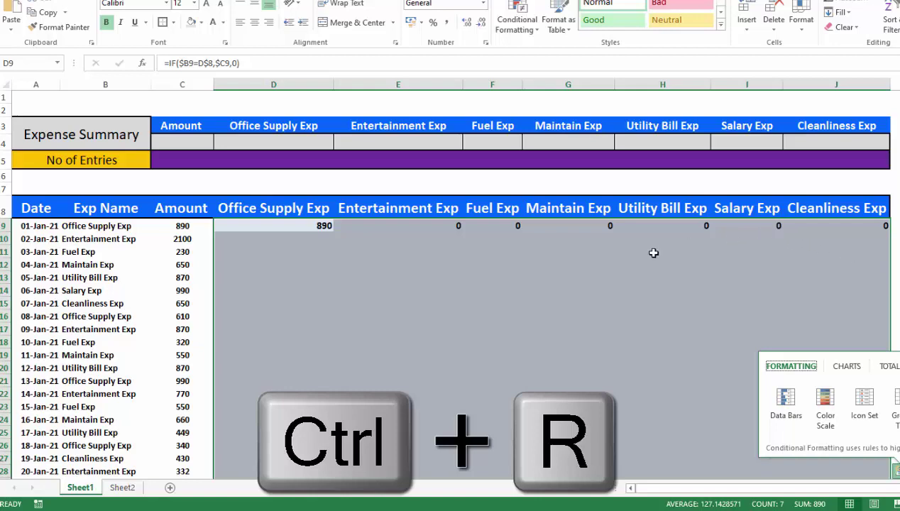
drag(273, 225, 852, 490)
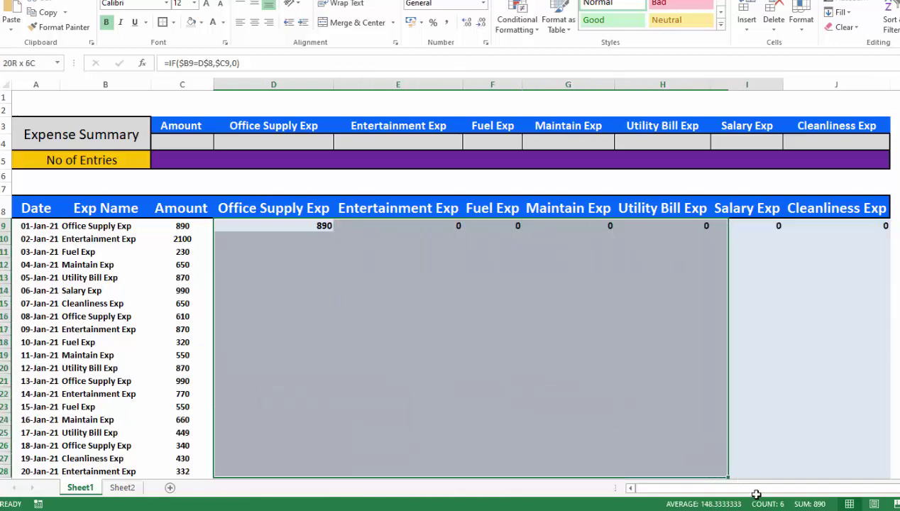
scroll(465, 142, up, 3)
key(ctrl+d)
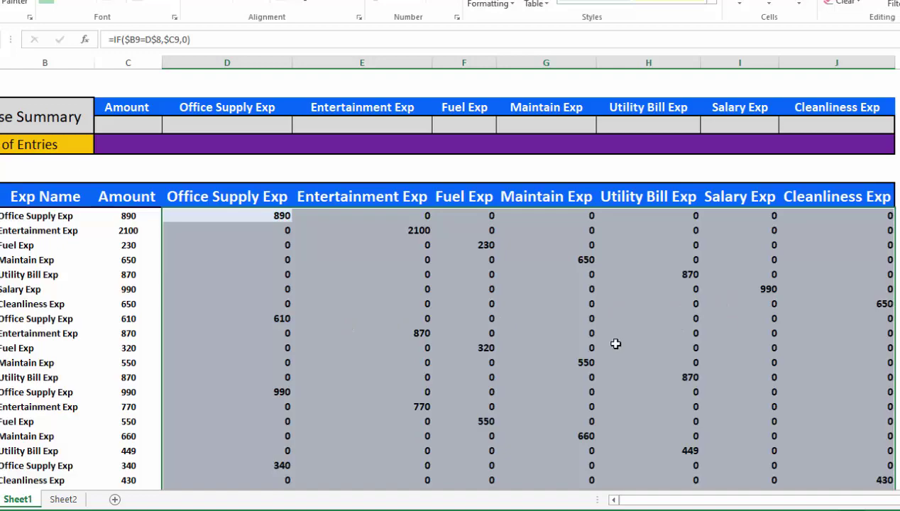
ctrl+scroll(615, 343, down, 1)
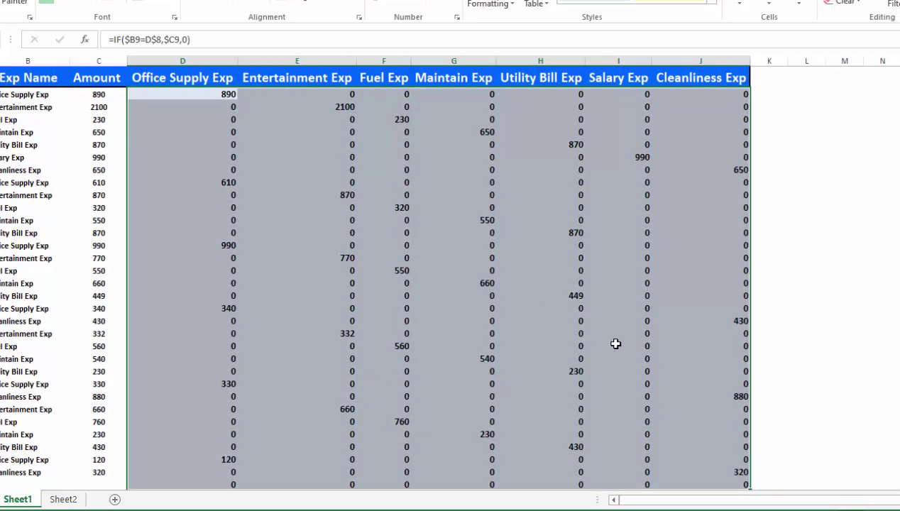
ctrl+scroll(615, 343, up, 1)
scroll(667, 353, down, 1)
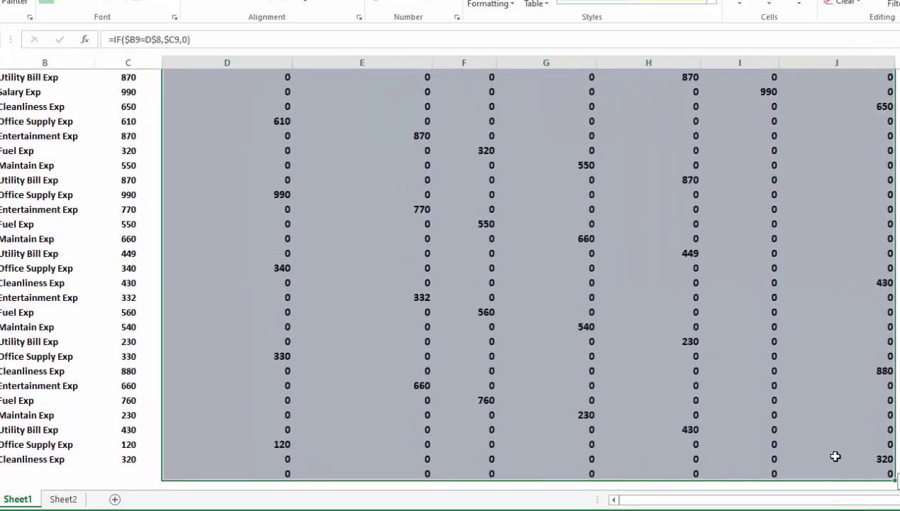
click(197, 474)
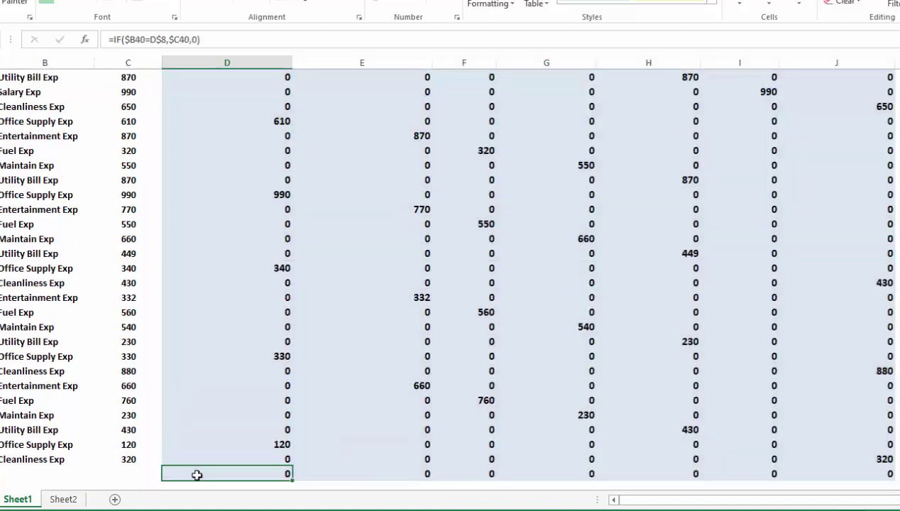
drag(196, 475, 641, 469)
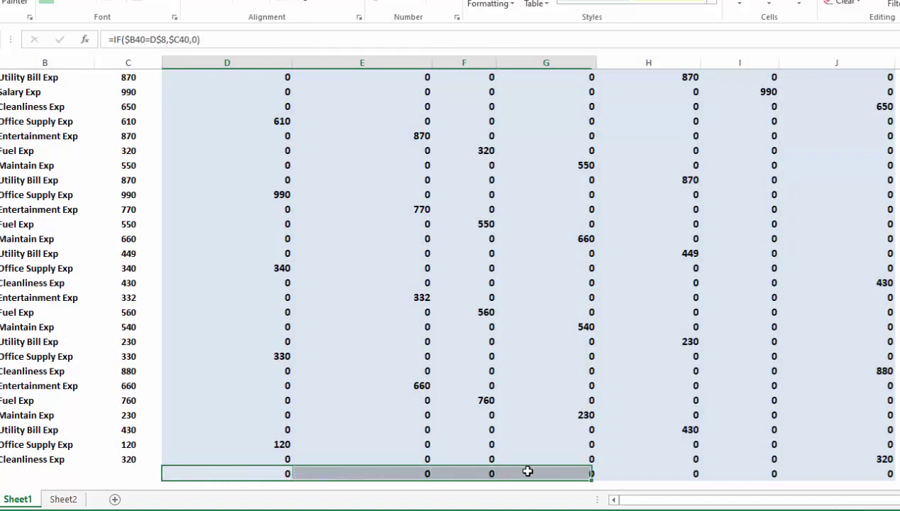
drag(641, 468, 827, 475)
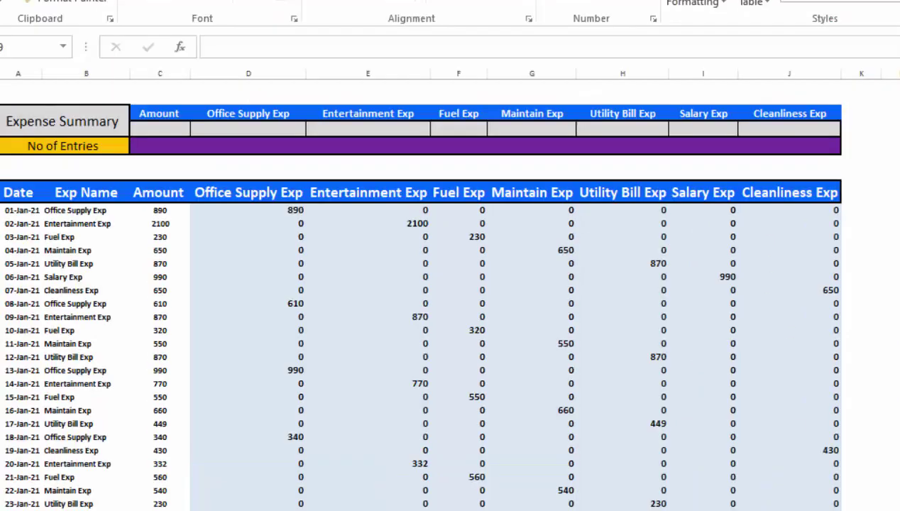
scroll(449, 289, up, 2)
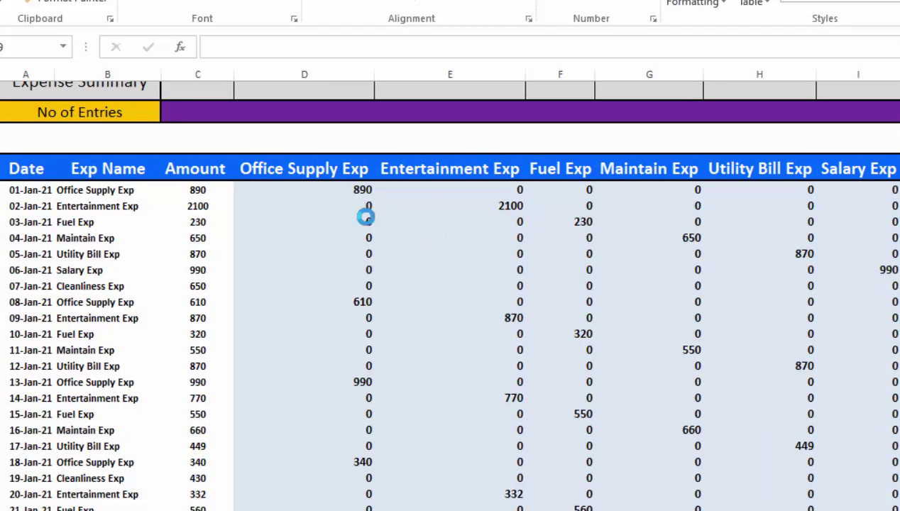
Edit D9's formula to remove the $ before B9, giving =IF(B9=D$8,$C9,0)
scroll(365, 211, up, 2)
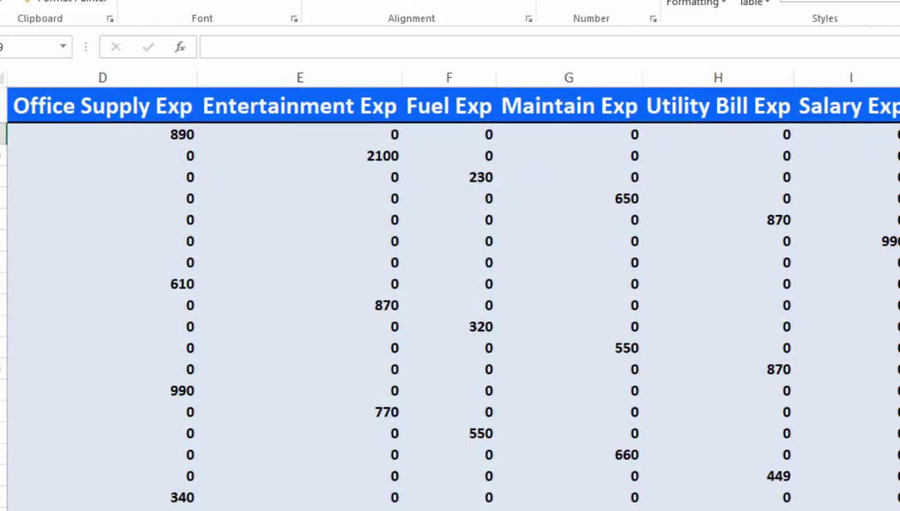
scroll(450, 312, left, 3)
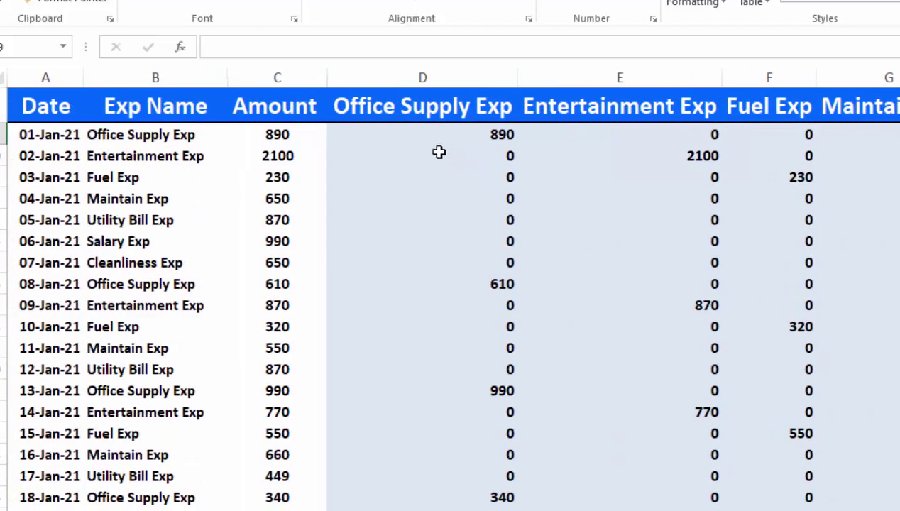
click(412, 135)
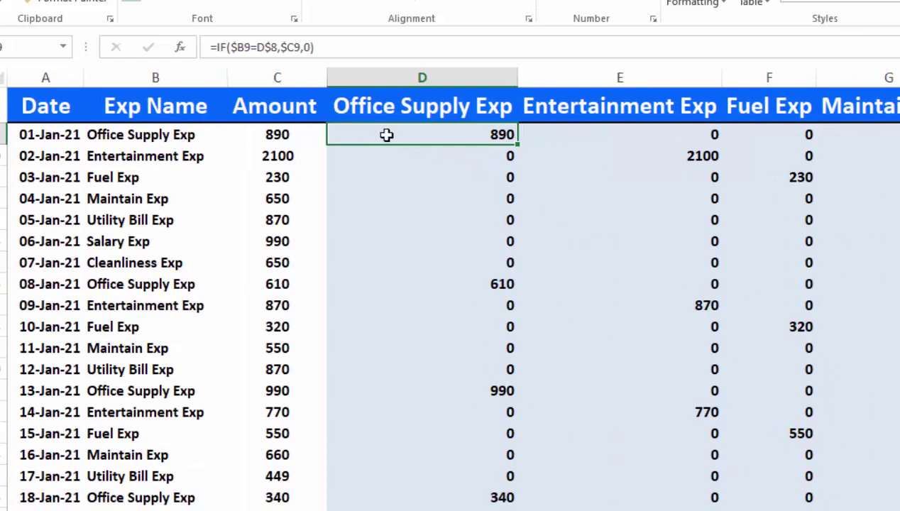
double_click(386, 135)
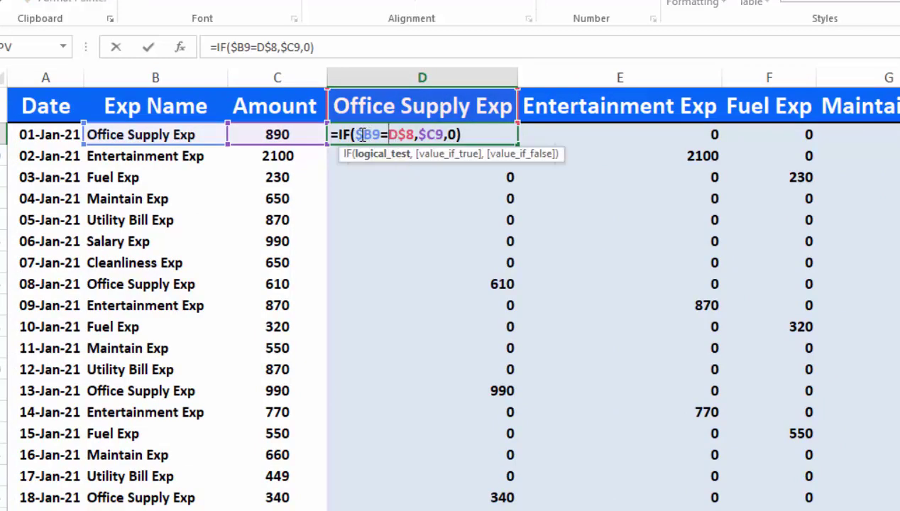
key(BackSpace)
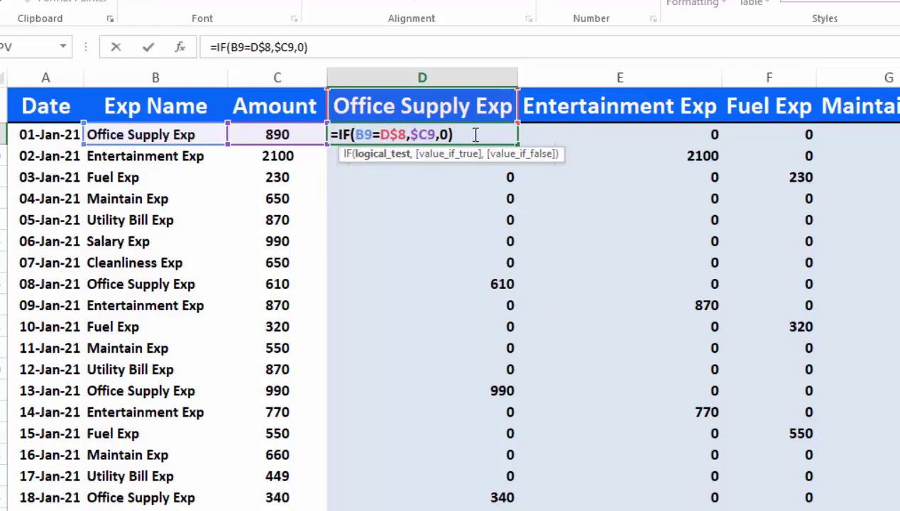
text($)
key(Return)
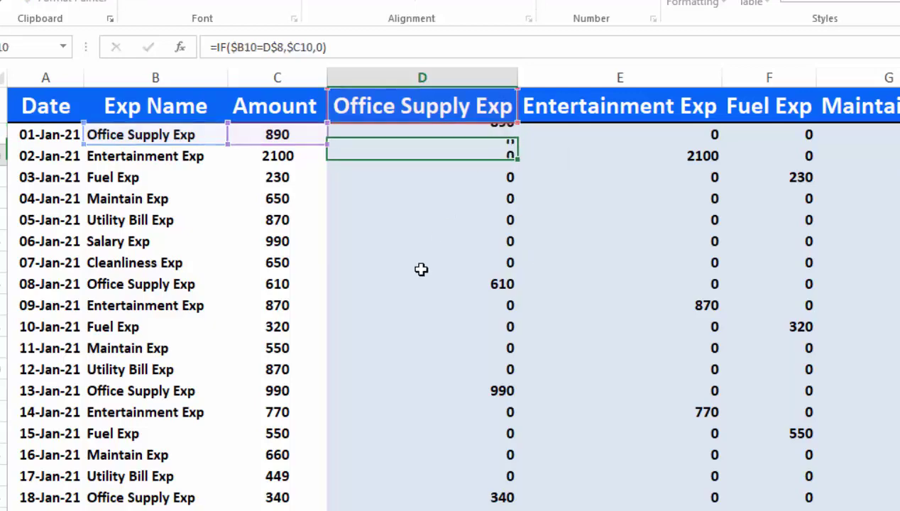
click(454, 131)
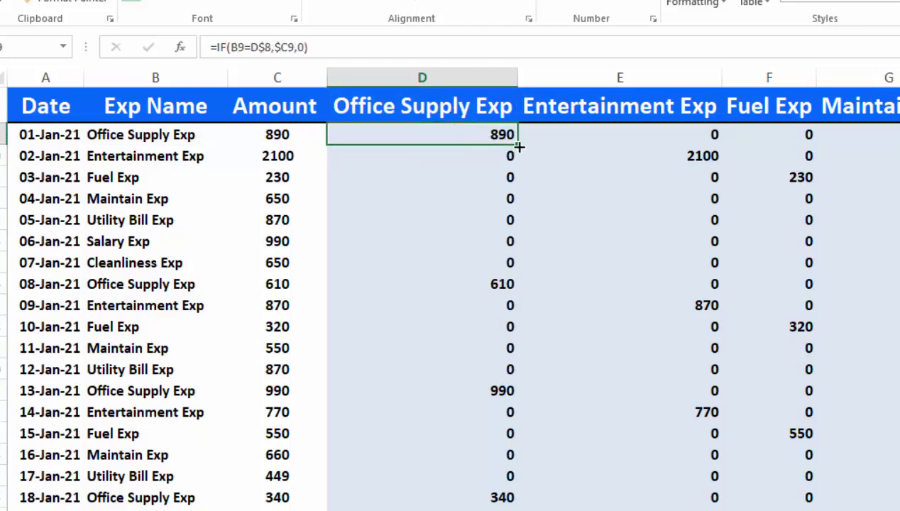
Inspect the formulas in E9 and G9, then reopen D9's formula for review
click(641, 137)
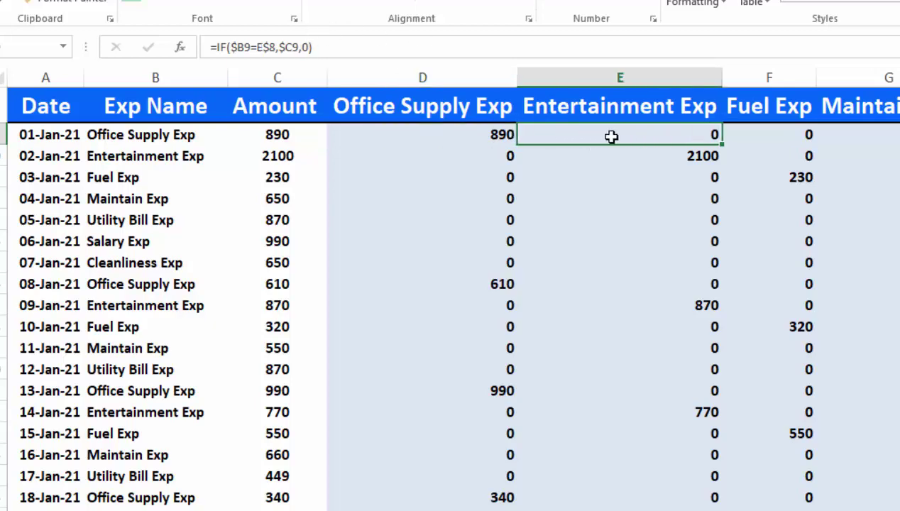
double_click(609, 136)
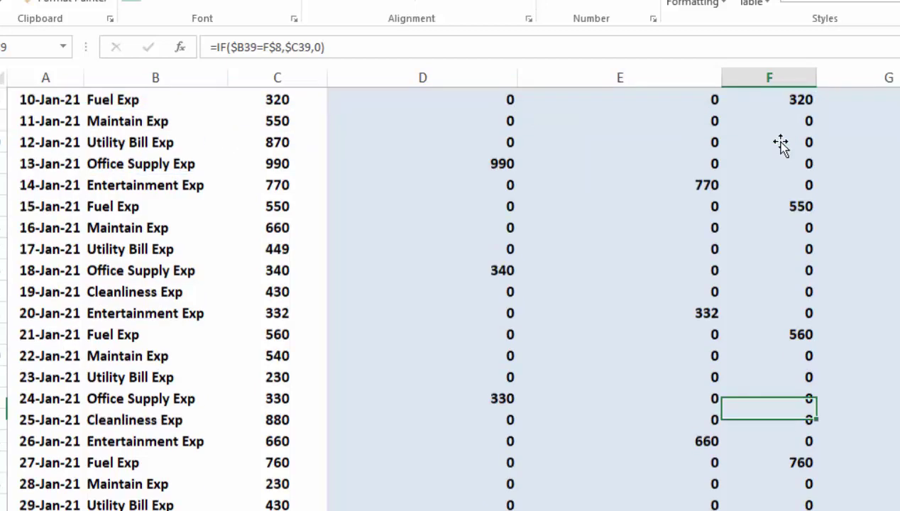
scroll(778, 145, down, 3)
scroll(779, 145, up, 8)
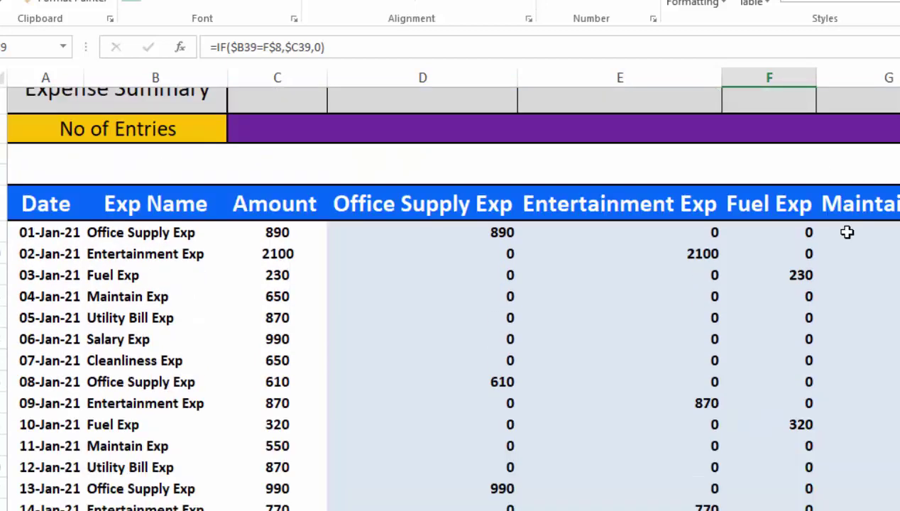
click(847, 231)
double_click(845, 234)
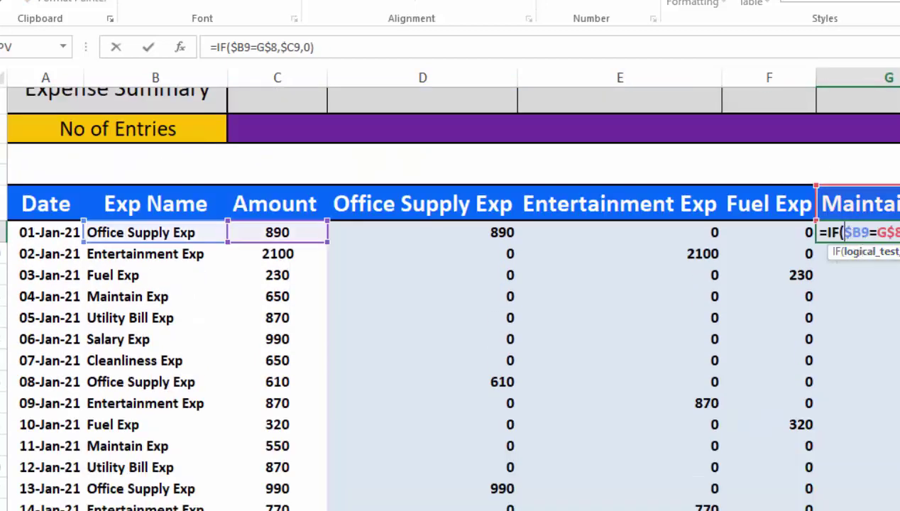
key(Escape)
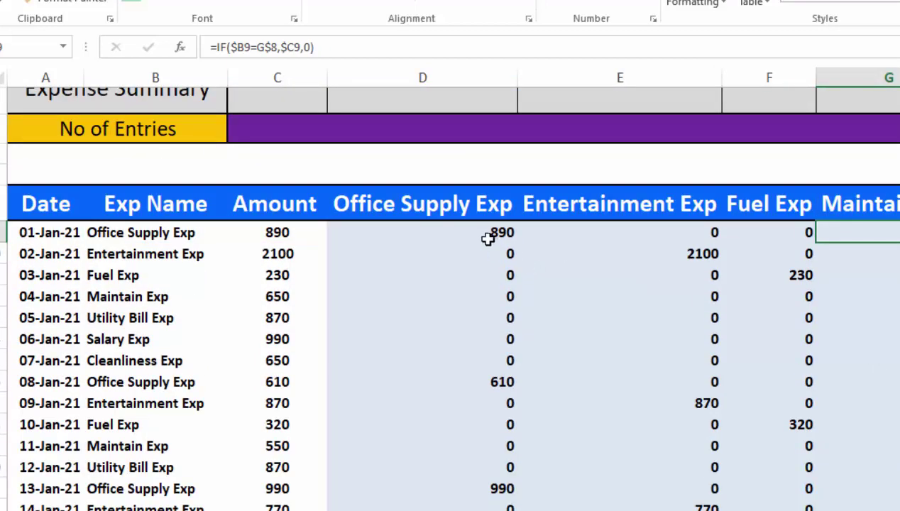
click(479, 232)
double_click(480, 232)
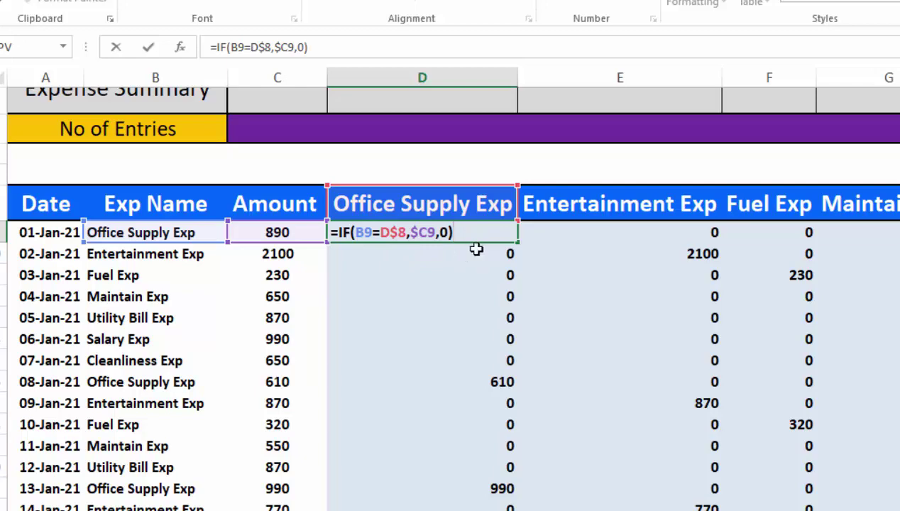
Fill D9's formula across to column G and down to row 17, then check D14–D16, where D16 shows 610
key(Escape)
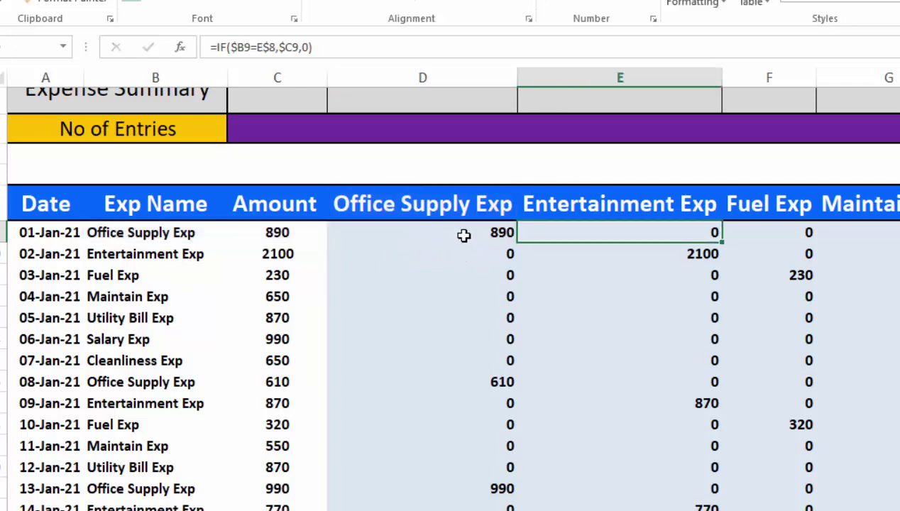
click(463, 235)
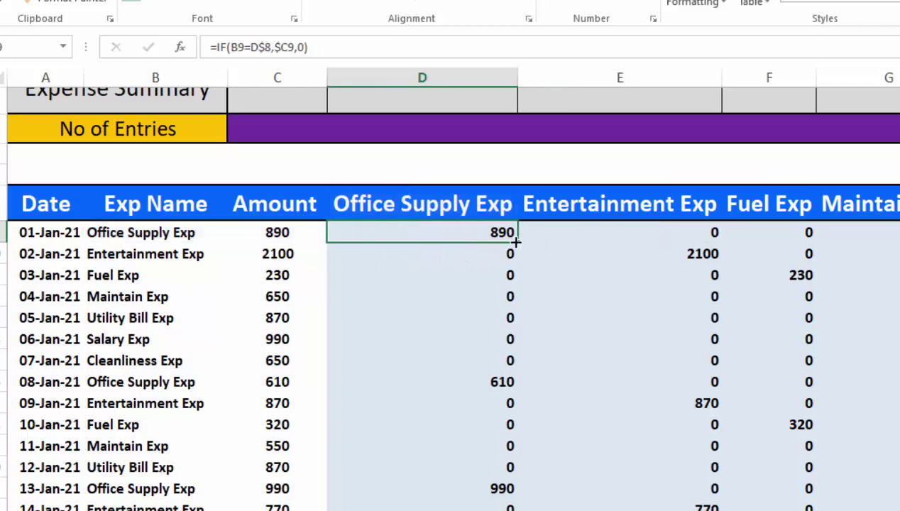
drag(518, 242, 851, 408)
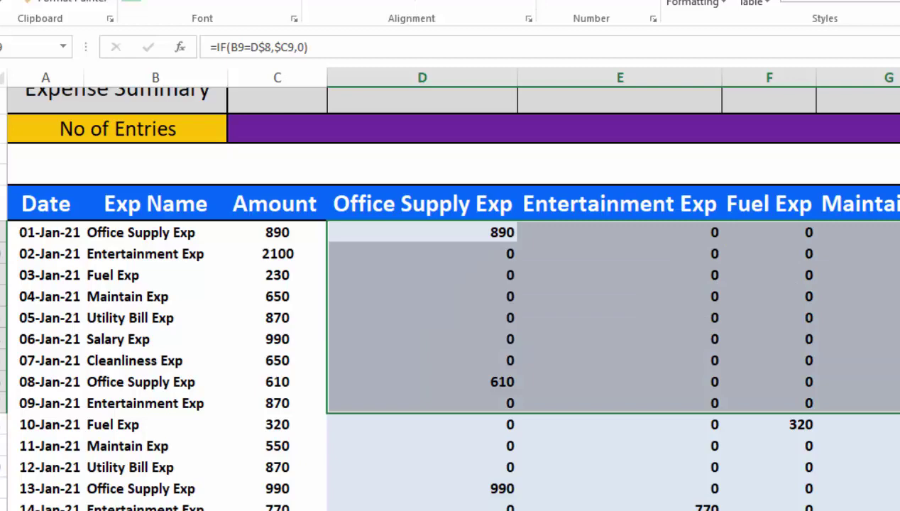
drag(851, 408, 852, 409)
click(422, 232)
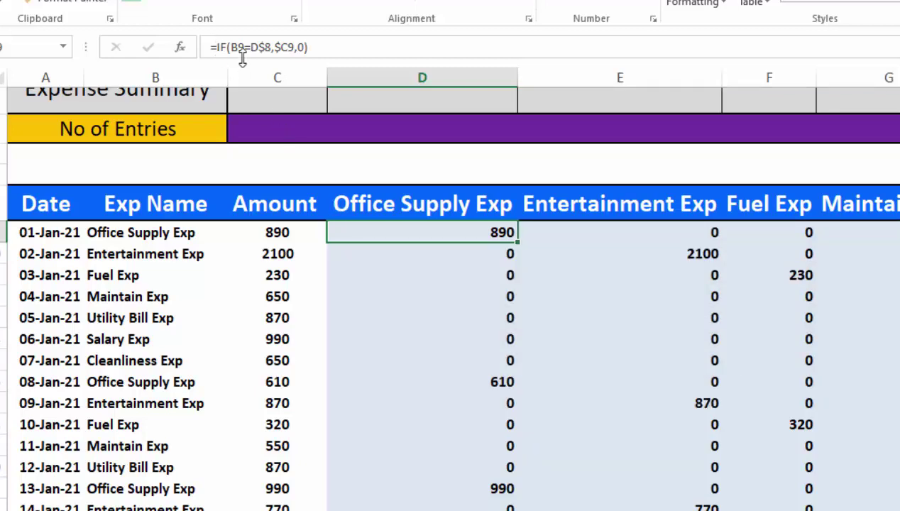
click(364, 340)
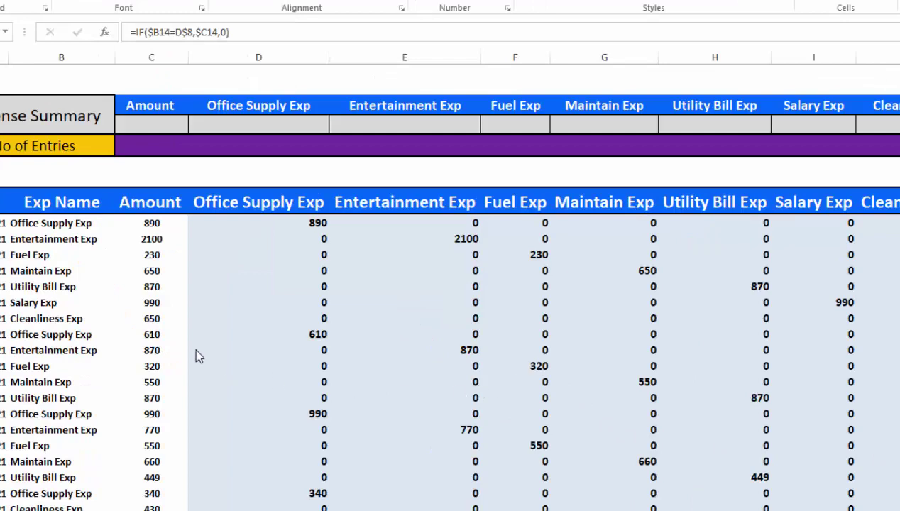
key(Down)
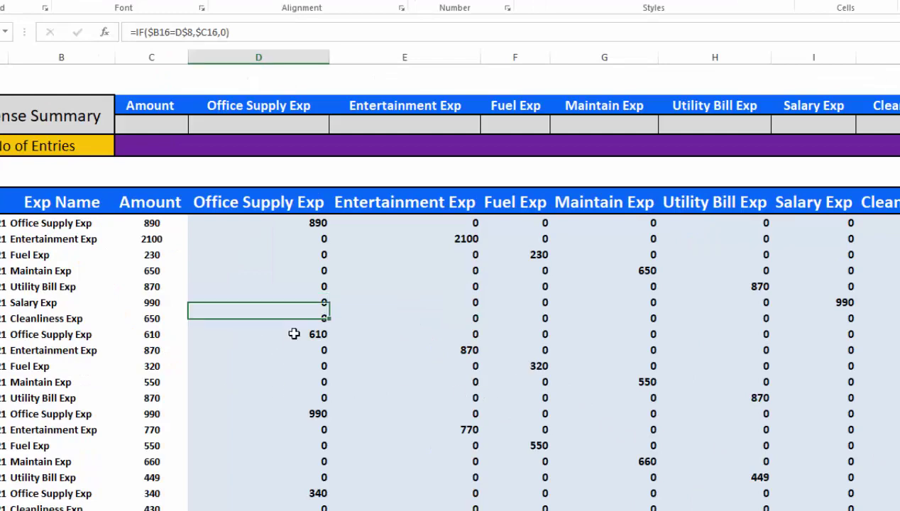
key(Down)
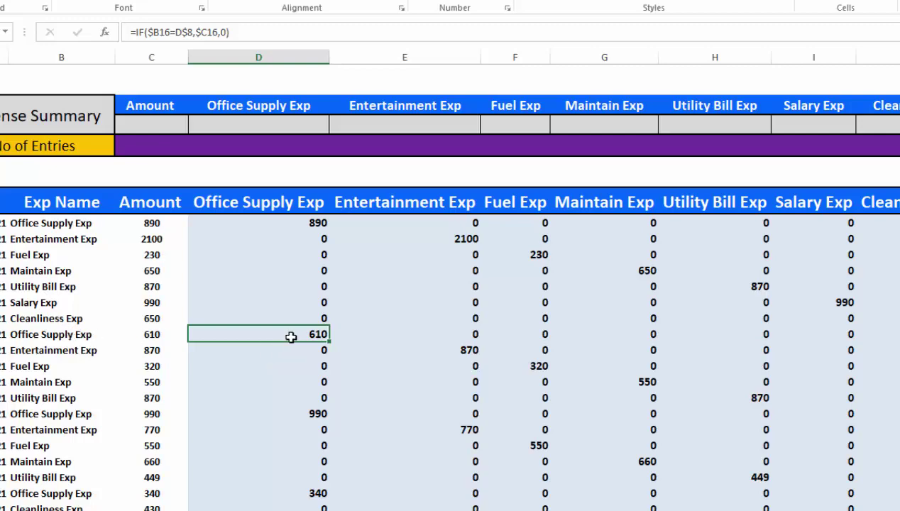
Test renaming B16's expense to Salary Exp, undo it, and scroll down to the last entry
click(80, 338)
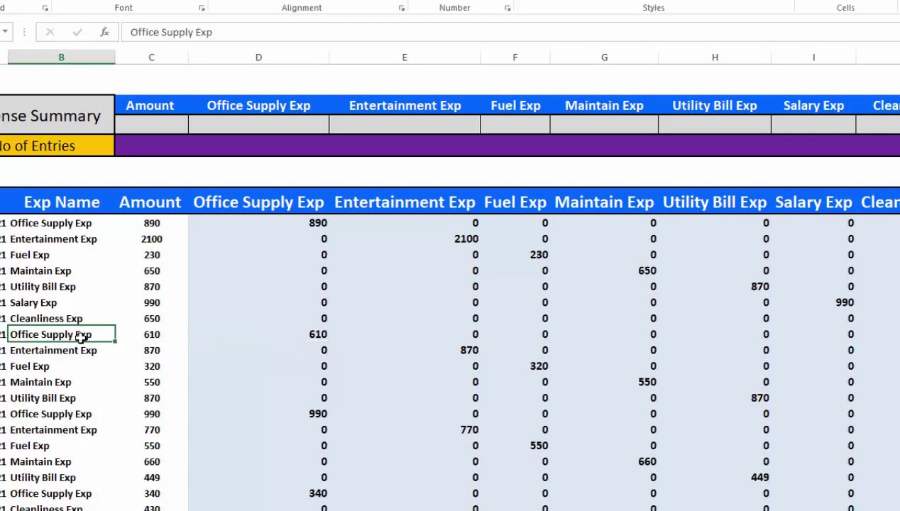
text(Salary)
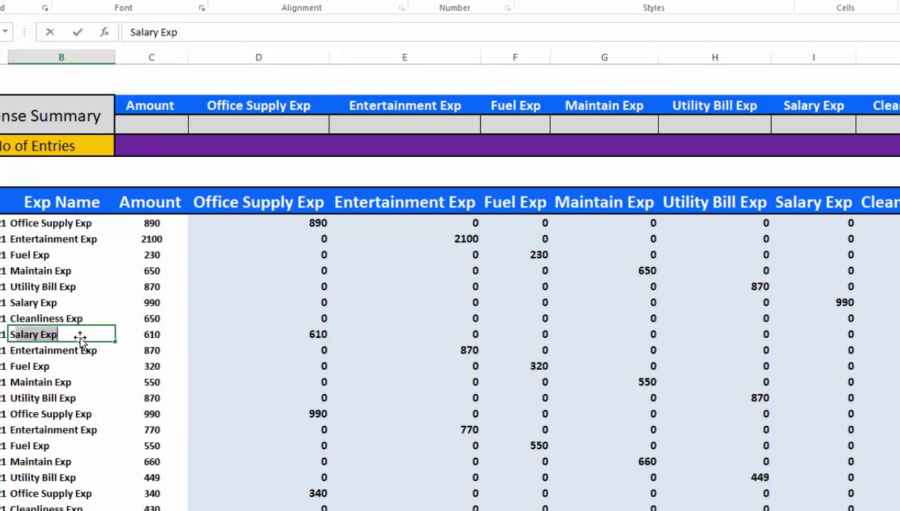
key(Tab)
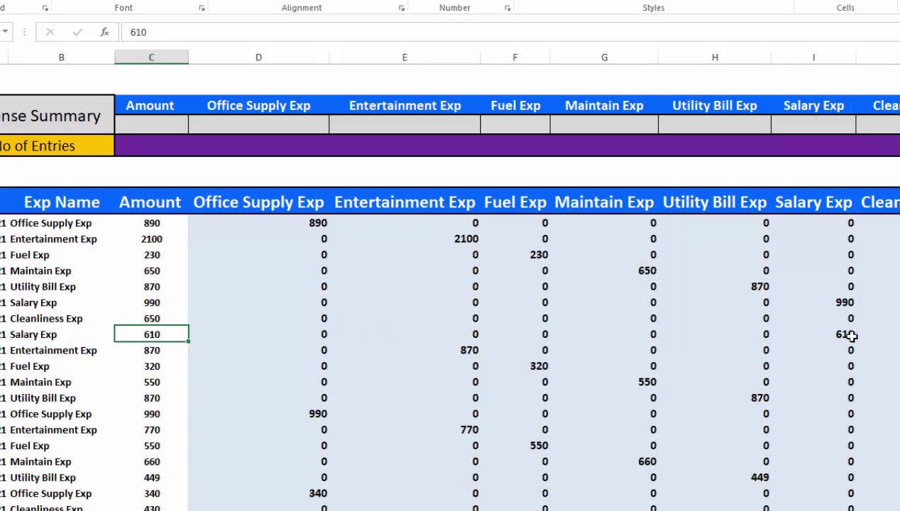
key(ctrl+z)
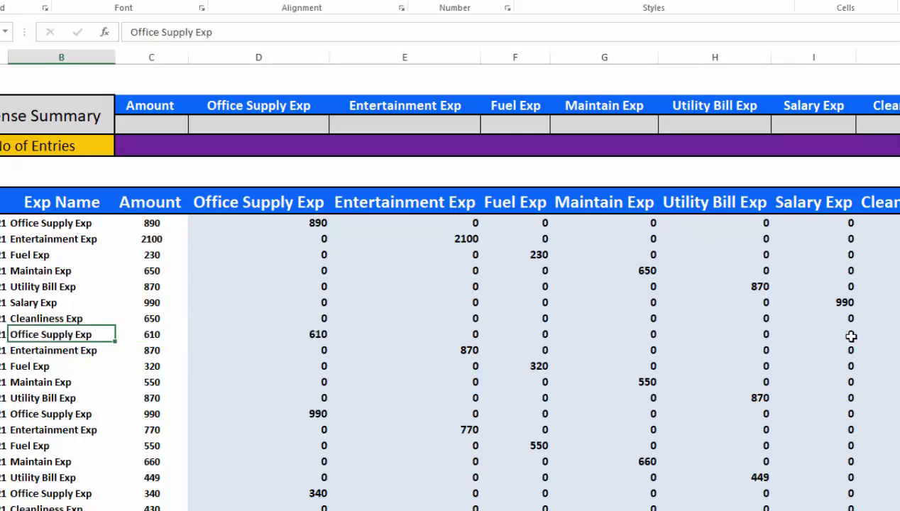
scroll(697, 356, down, 1)
scroll(696, 357, down, 2)
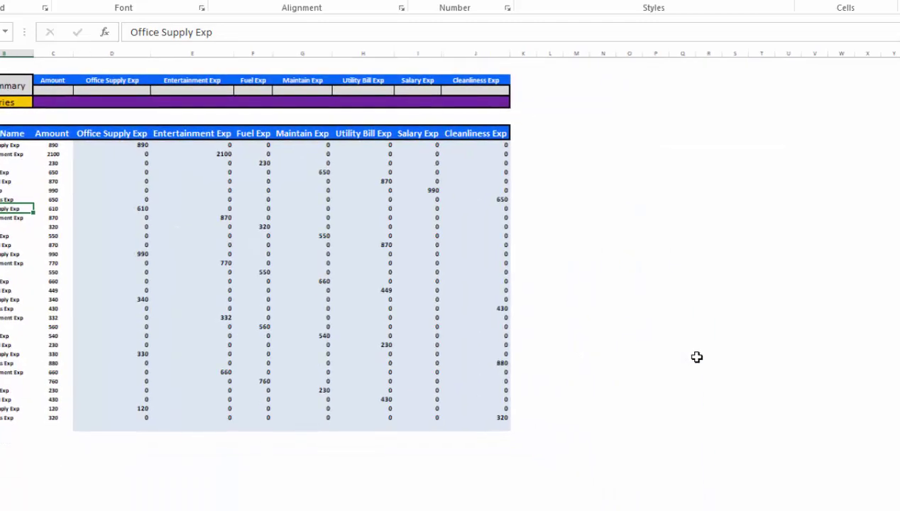
scroll(695, 356, up, 2)
scroll(695, 355, up, 2)
scroll(695, 356, up, 2)
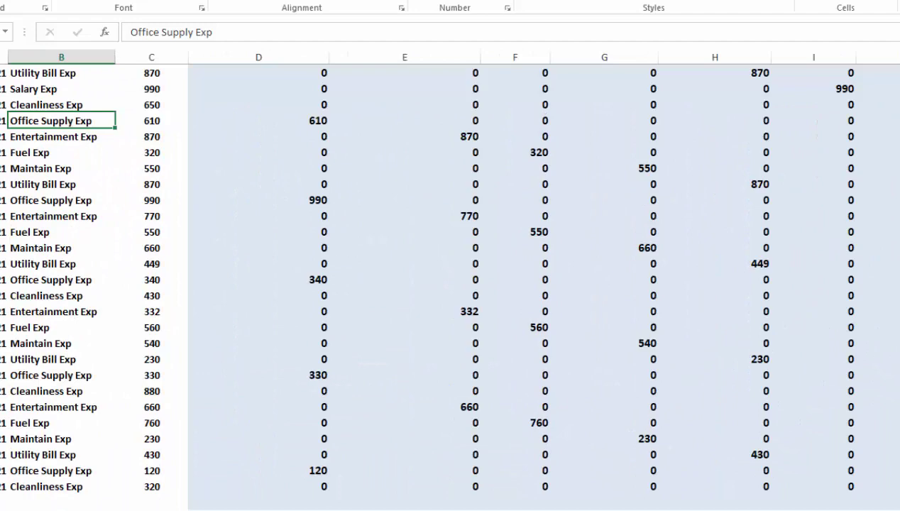
scroll(341, 455, down, 4)
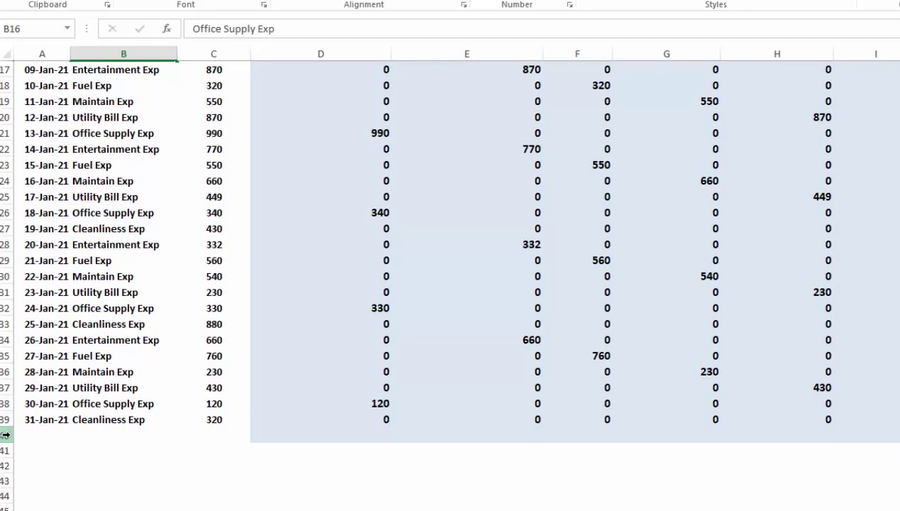
Give row 40 a purple fill with white 18-point text
drag(18, 433, 879, 440)
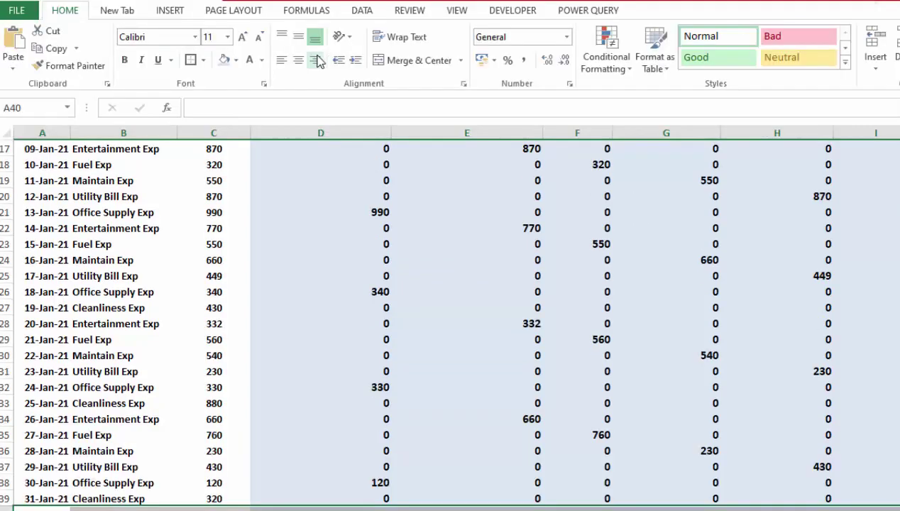
click(236, 60)
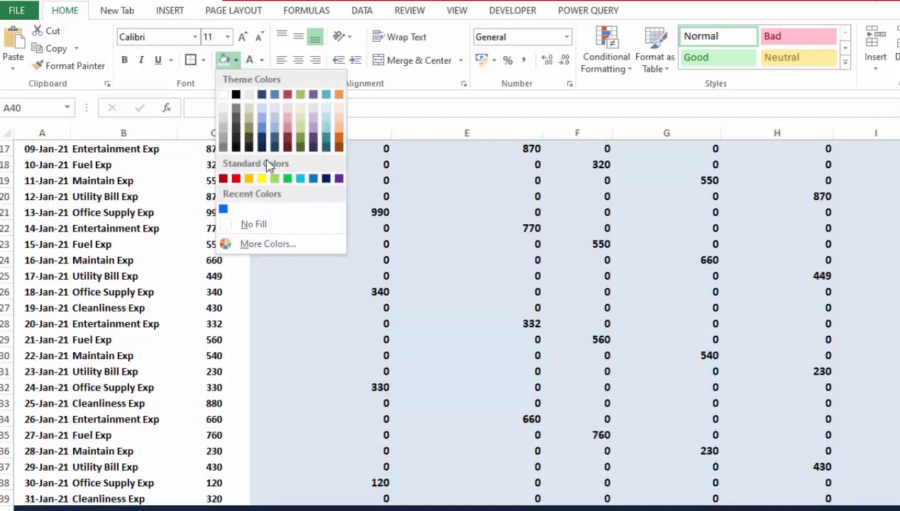
click(338, 178)
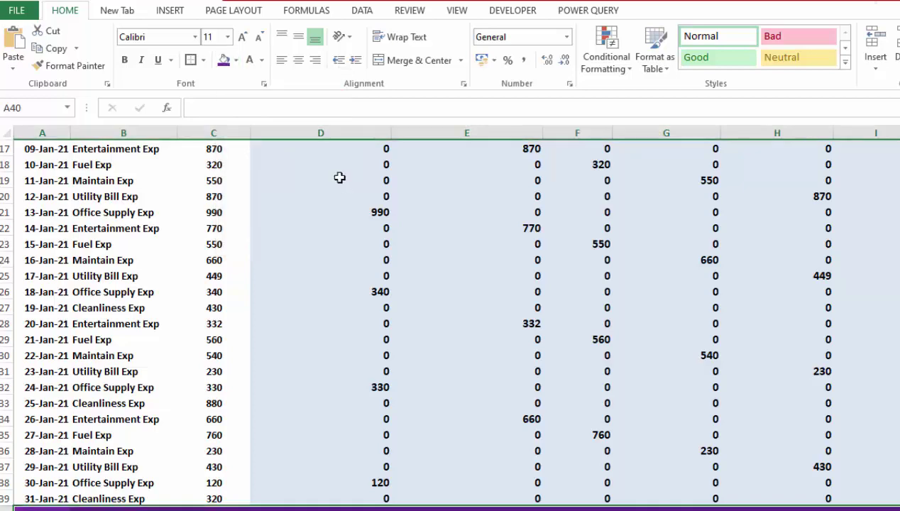
click(242, 38)
click(242, 38)
click(242, 38)
click(261, 61)
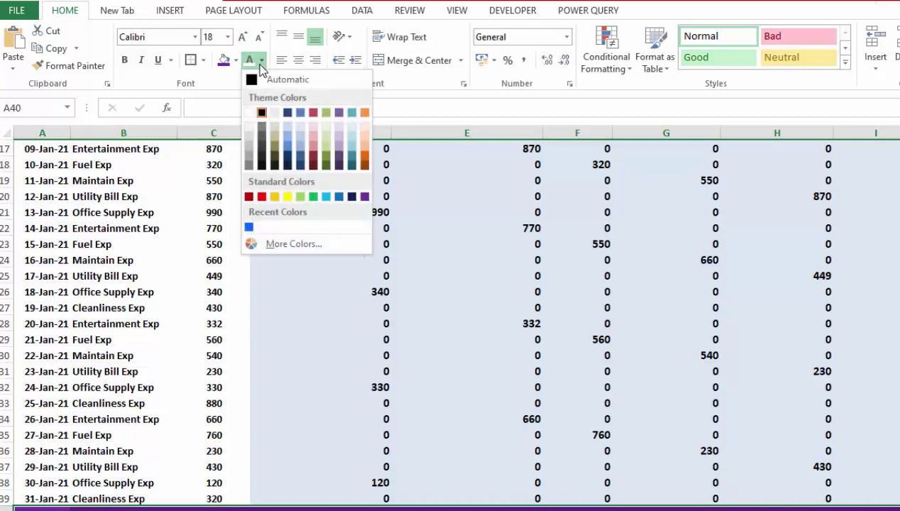
click(249, 116)
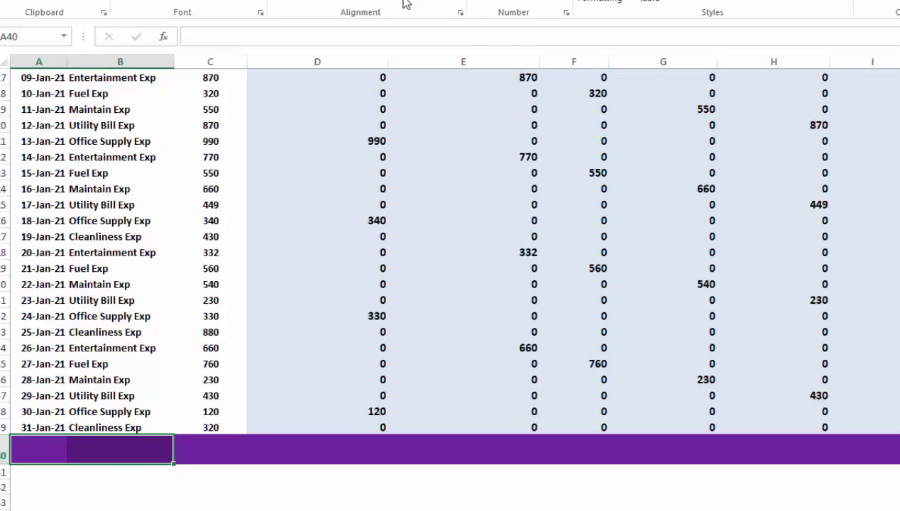
Select the row 40 totals cells from D40 across the category columns
click(232, 444)
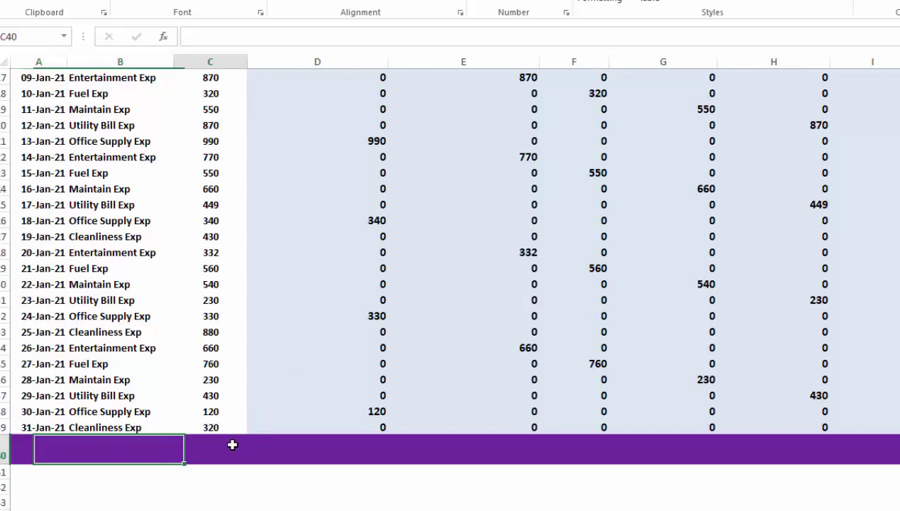
click(299, 450)
drag(299, 450, 883, 447)
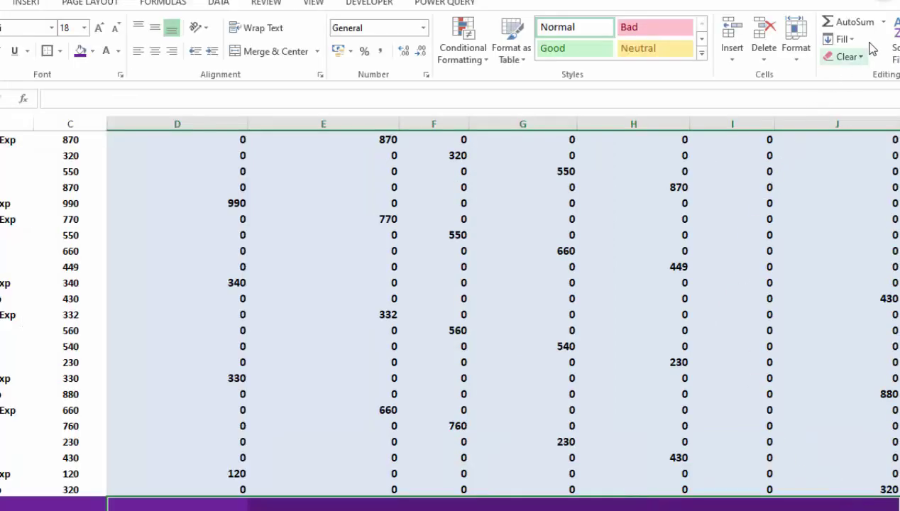
AutoSum each category column into row 40, e.g. 3280 for Office Supply Exp, then select the figures
click(883, 25)
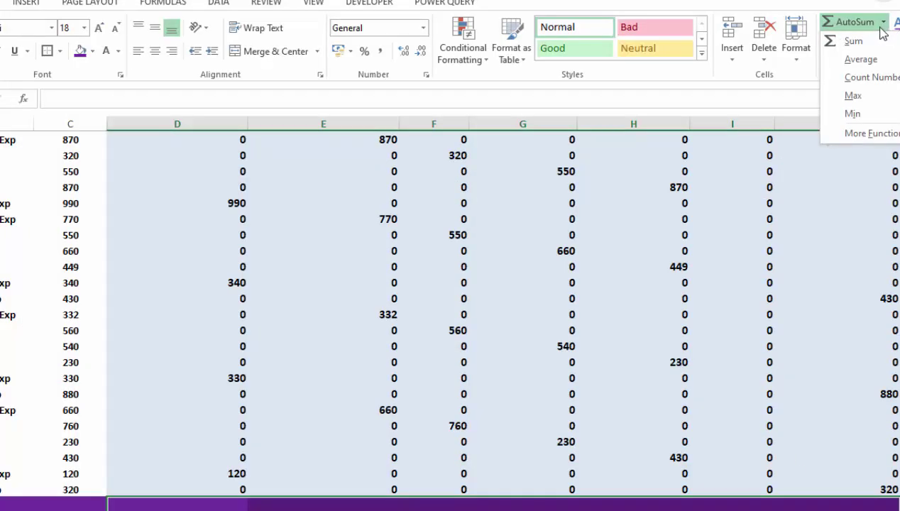
click(871, 41)
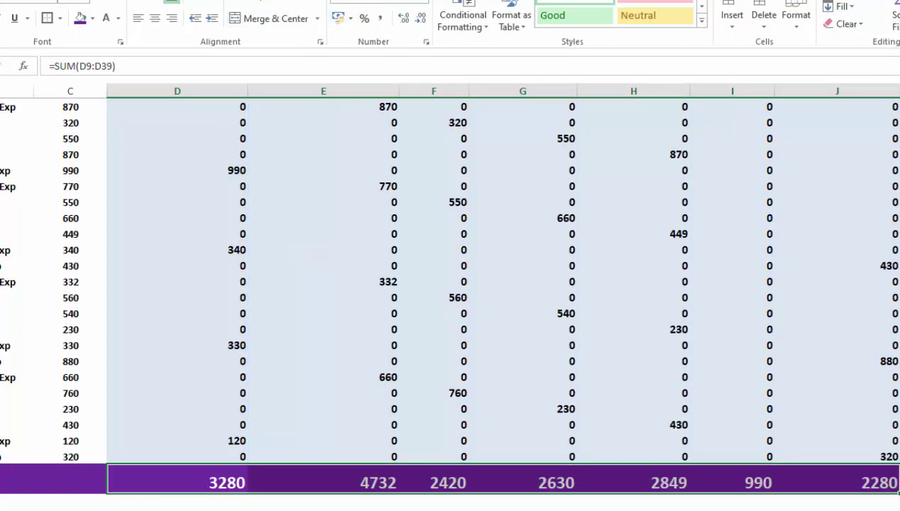
scroll(450, 294, up, 2)
scroll(450, 297, down, 2)
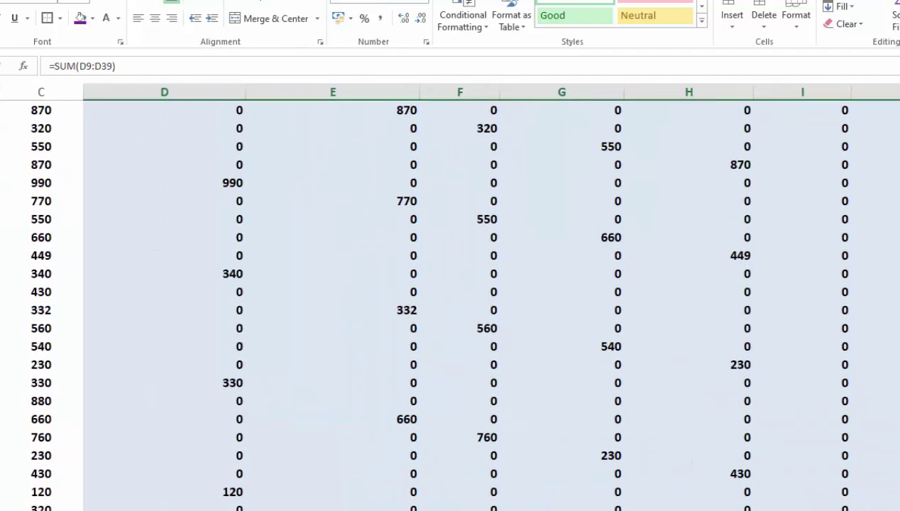
scroll(106, 310, up, 5)
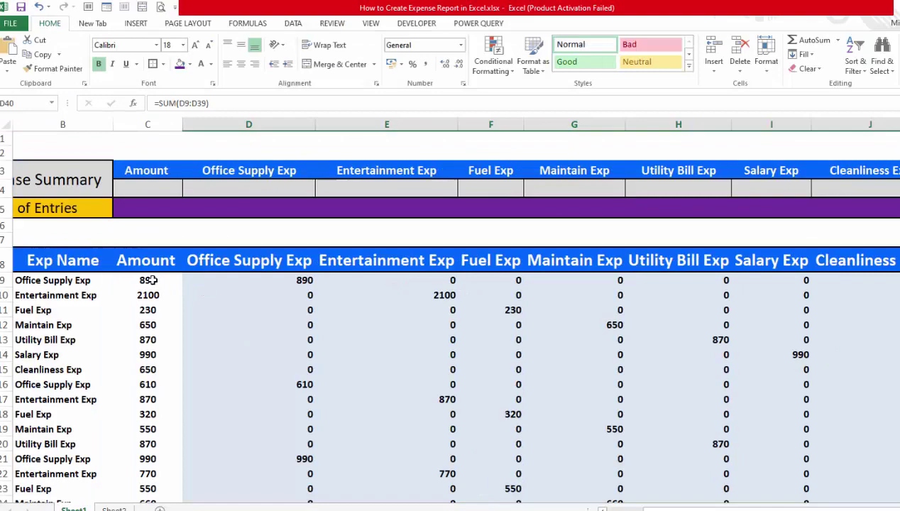
drag(151, 280, 862, 483)
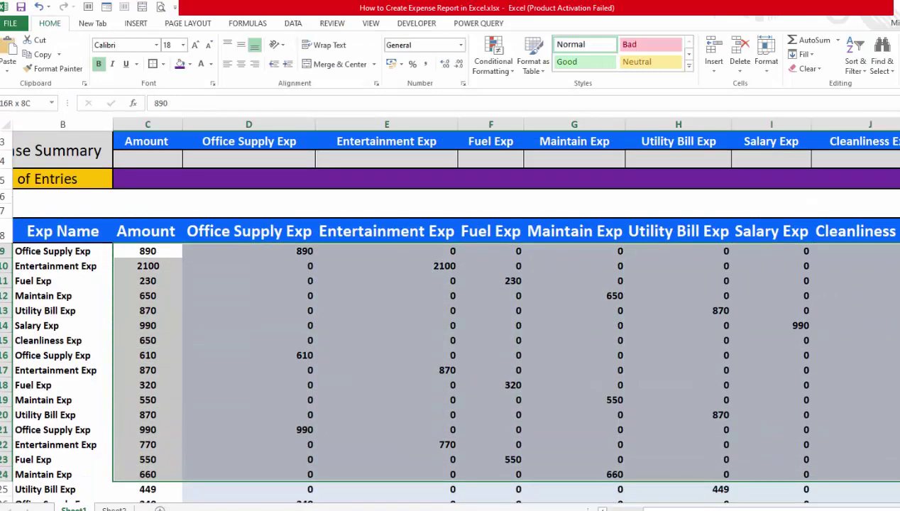
Apply Comma Style so the figures show two decimals and dashes for zeros
scroll(854, 472, down, 2)
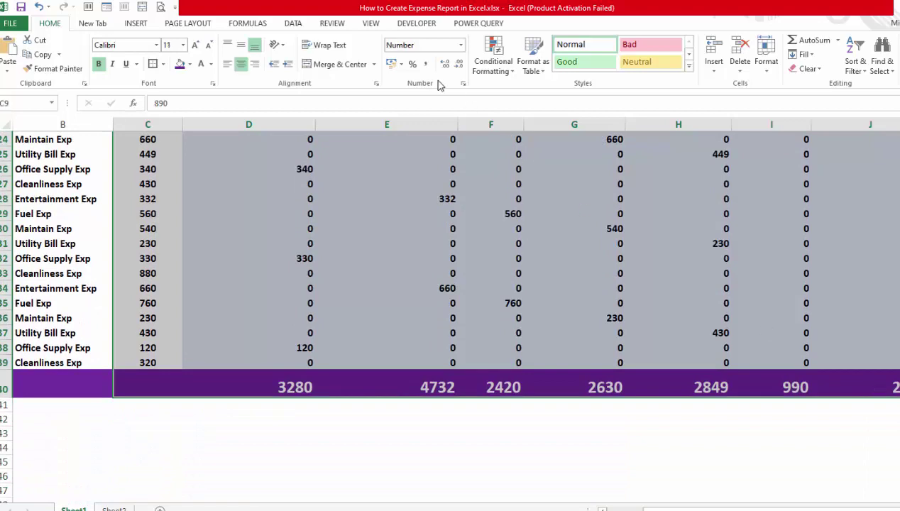
click(425, 64)
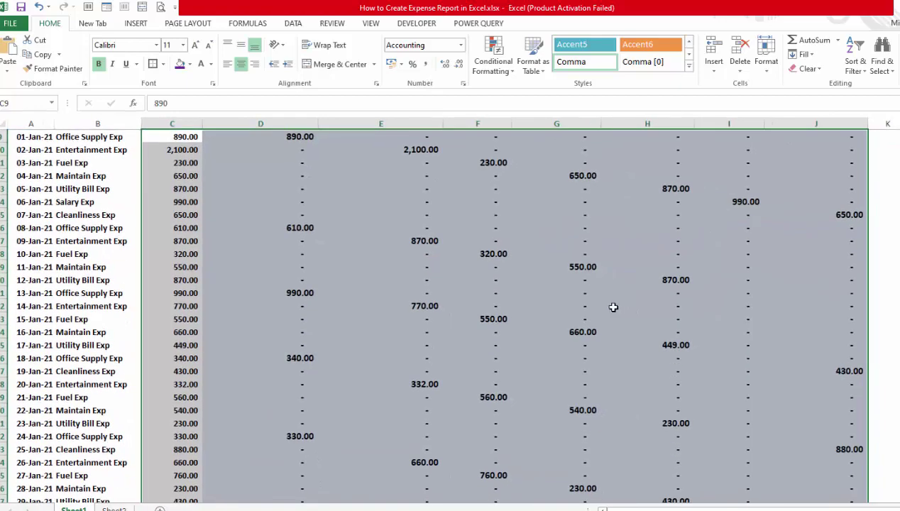
click(788, 295)
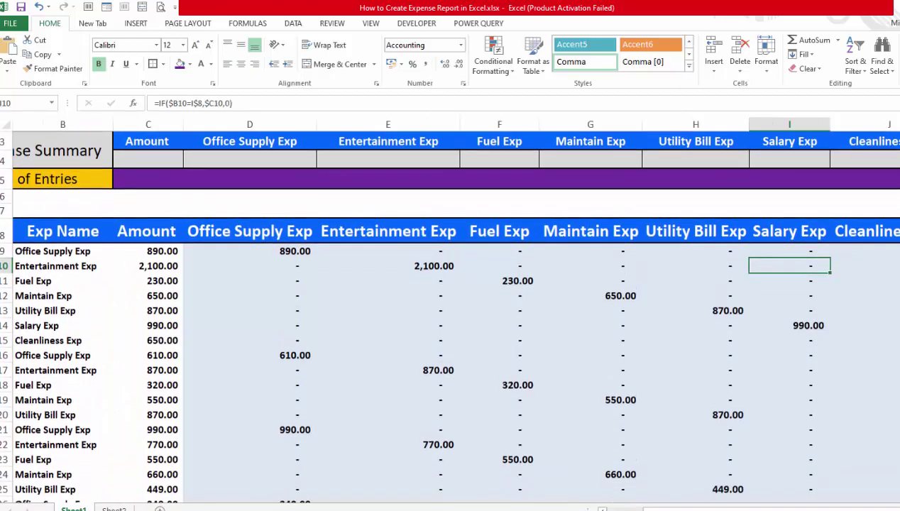
Middle-align the row 40 category totals and reduce their font size to 16
scroll(449, 312, down, 2)
scroll(450, 312, down, 3)
scroll(450, 312, down, 3)
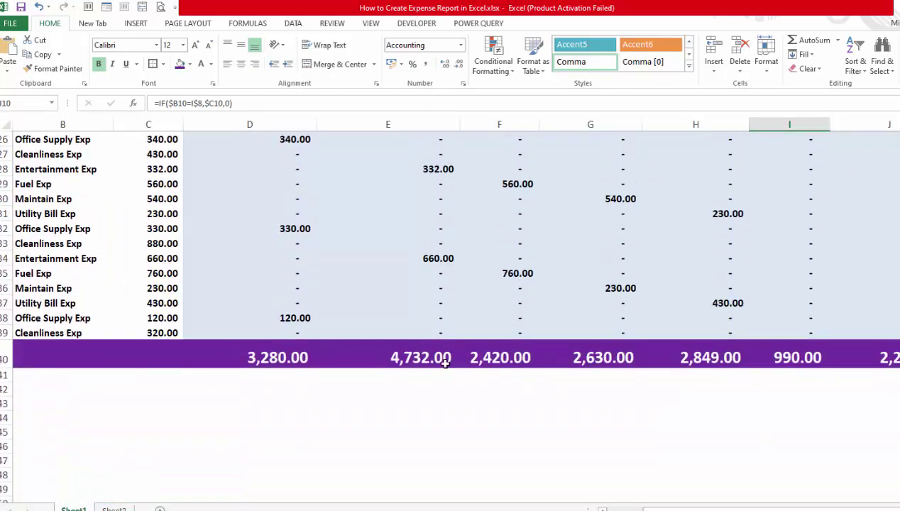
drag(251, 354, 859, 356)
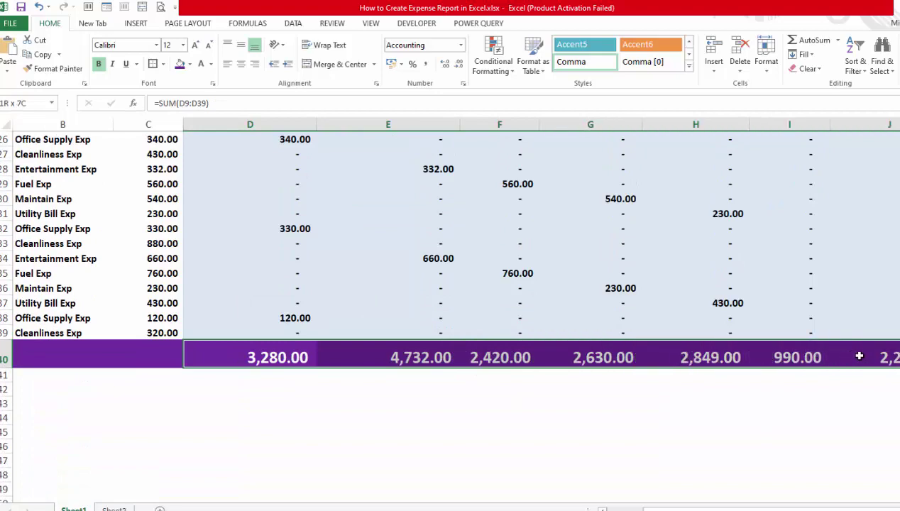
click(241, 49)
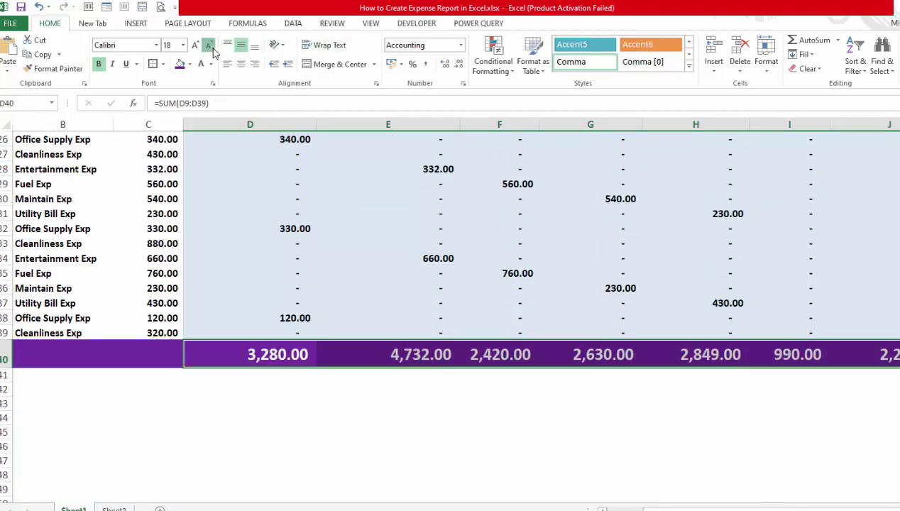
click(210, 46)
Total the Amount column in C40 with =SUM(C9:C39), giving 19,181.00
scroll(454, 312, up, 8)
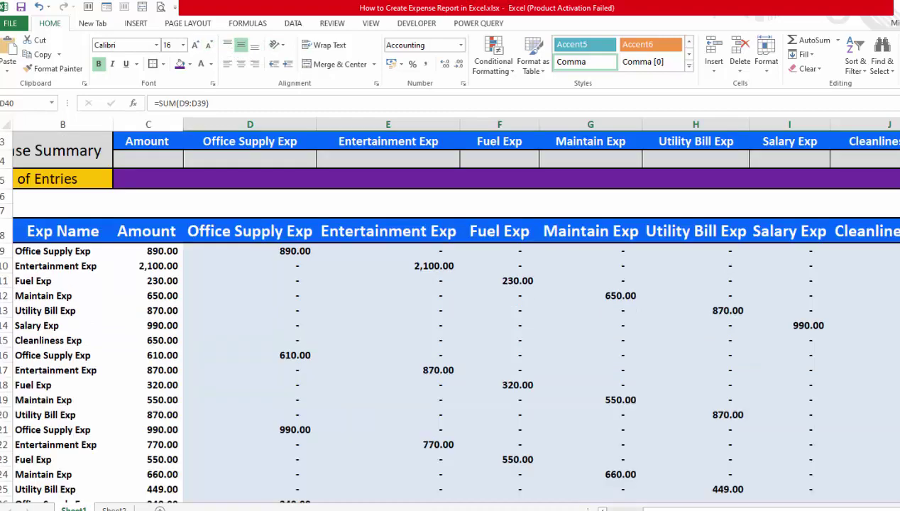
scroll(178, 248, up, 1)
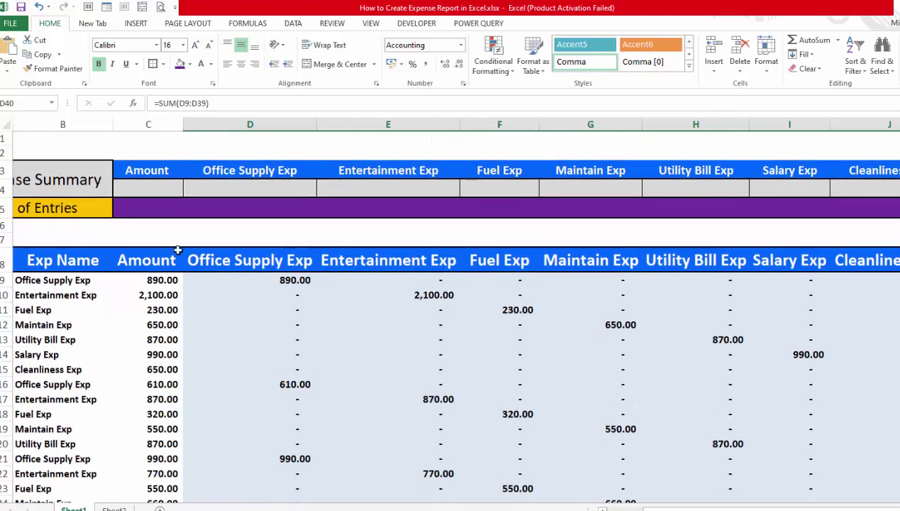
click(212, 210)
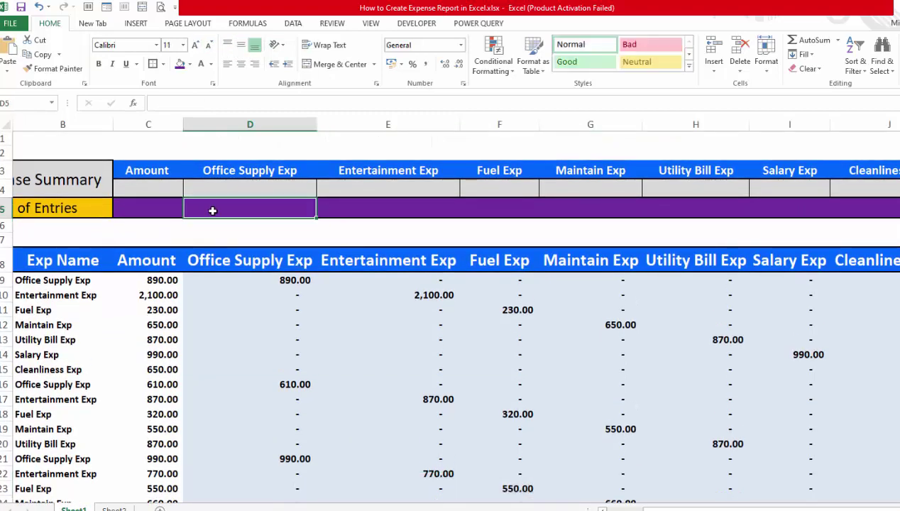
scroll(449, 312, down, 8)
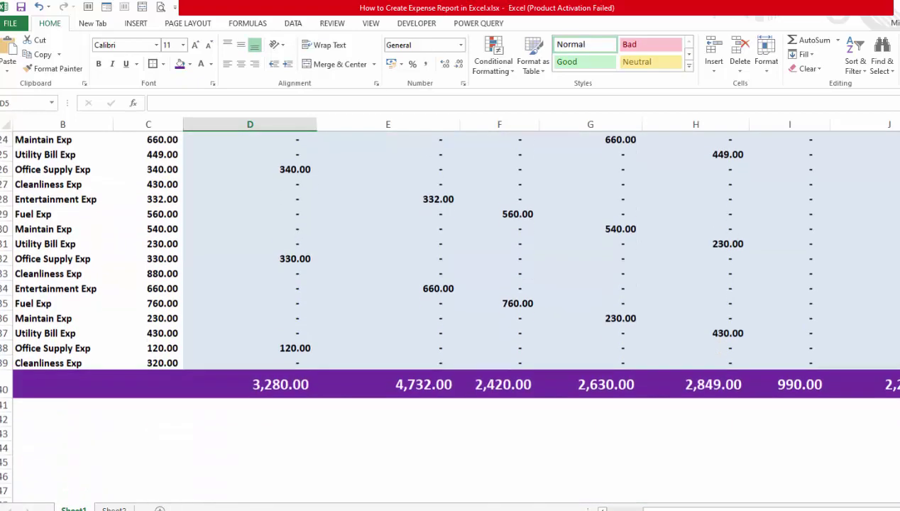
click(178, 393)
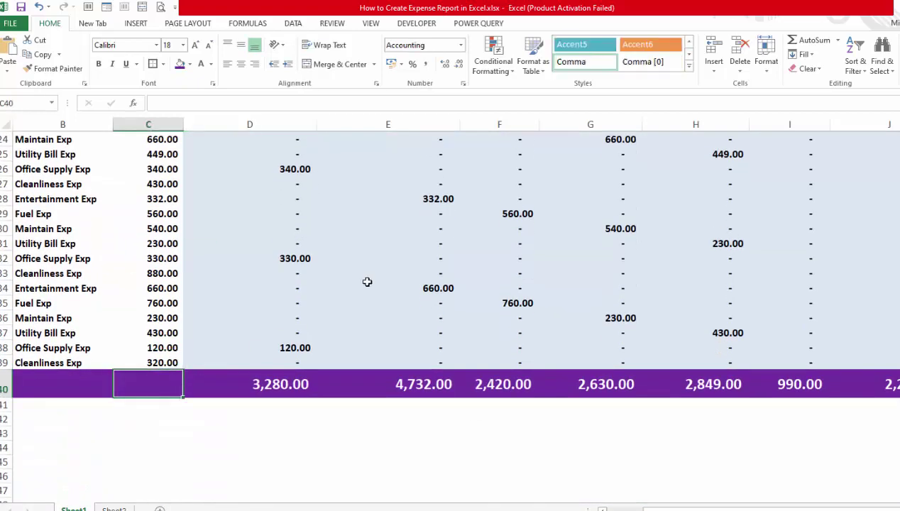
click(791, 40)
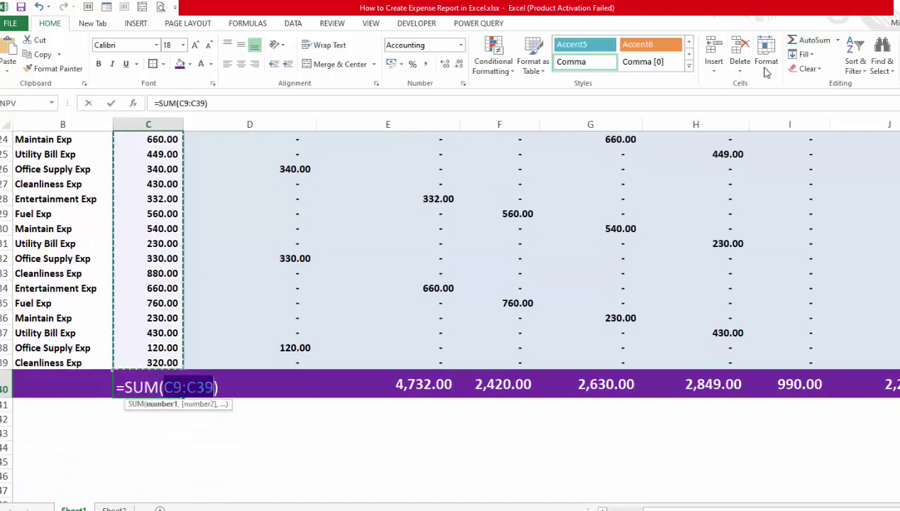
key(Return)
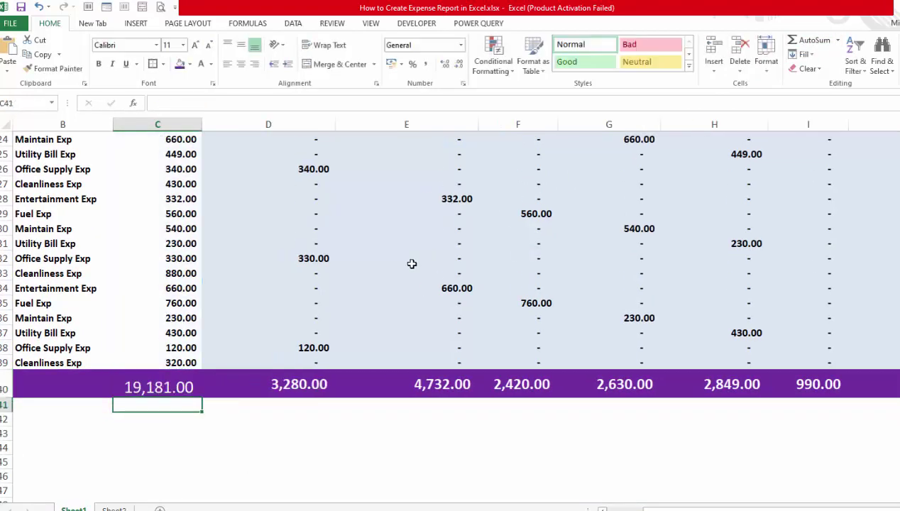
scroll(411, 264, up, 8)
click(152, 207)
Cancel the stray formula in C5 and check a category cell's IF formula
text(=)
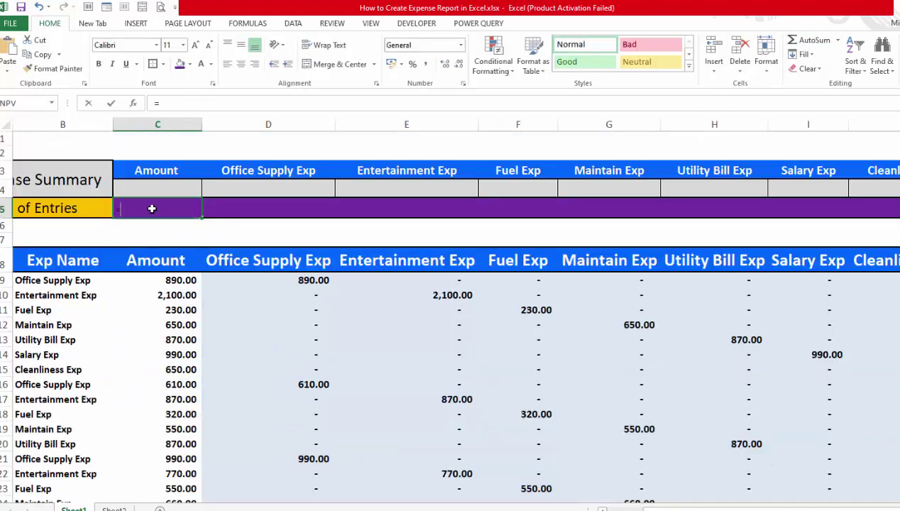
key(Escape)
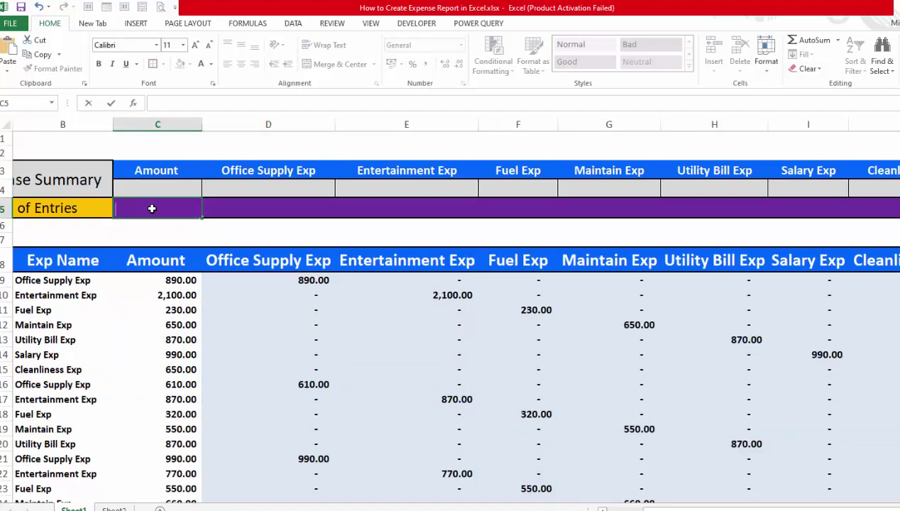
click(244, 318)
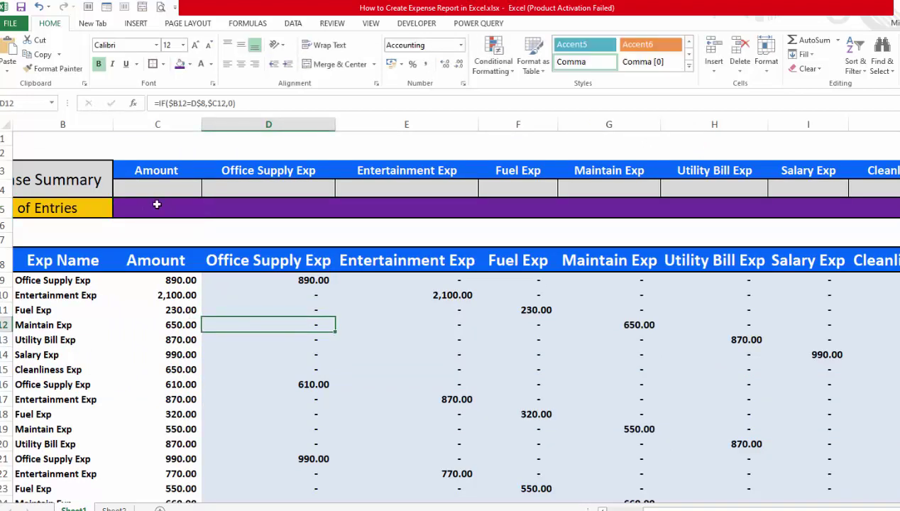
Raise the font of summary row C4:J4 from 11 to 14 and start a formula in C4
click(157, 205)
click(175, 189)
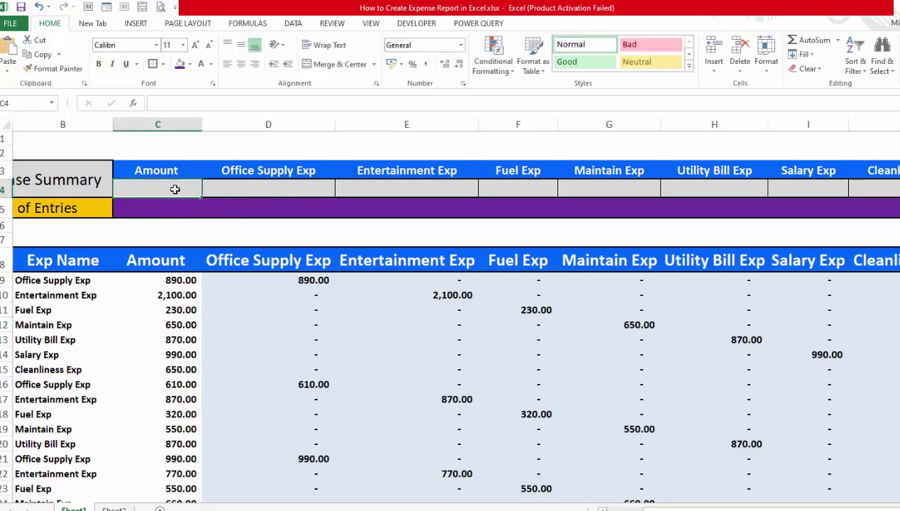
drag(174, 190, 863, 184)
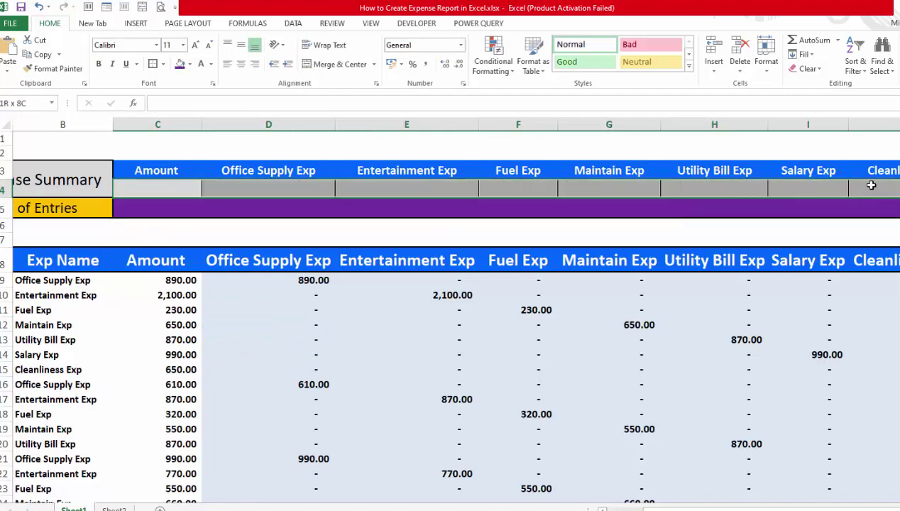
click(199, 50)
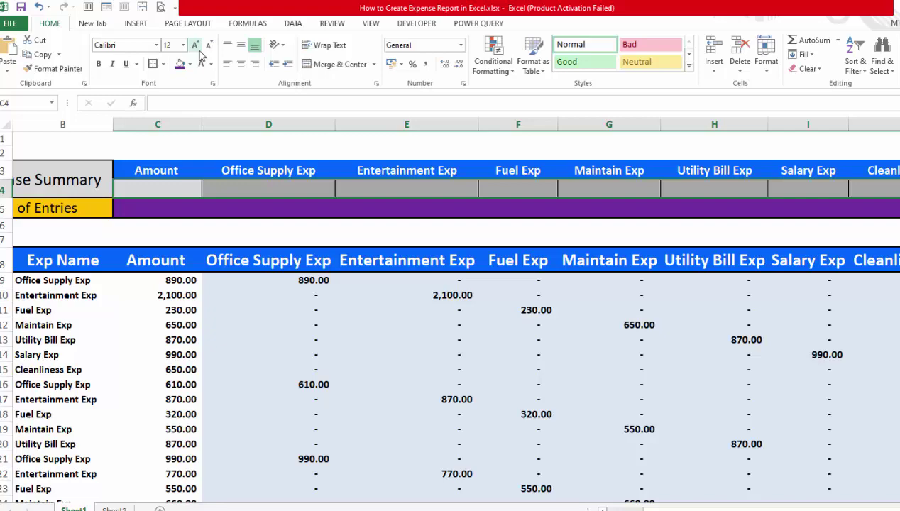
click(200, 51)
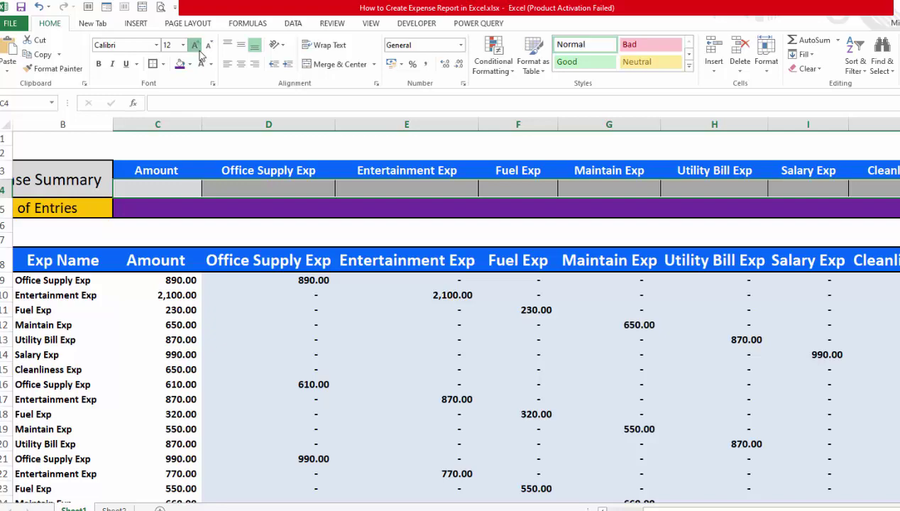
click(168, 189)
text(=)
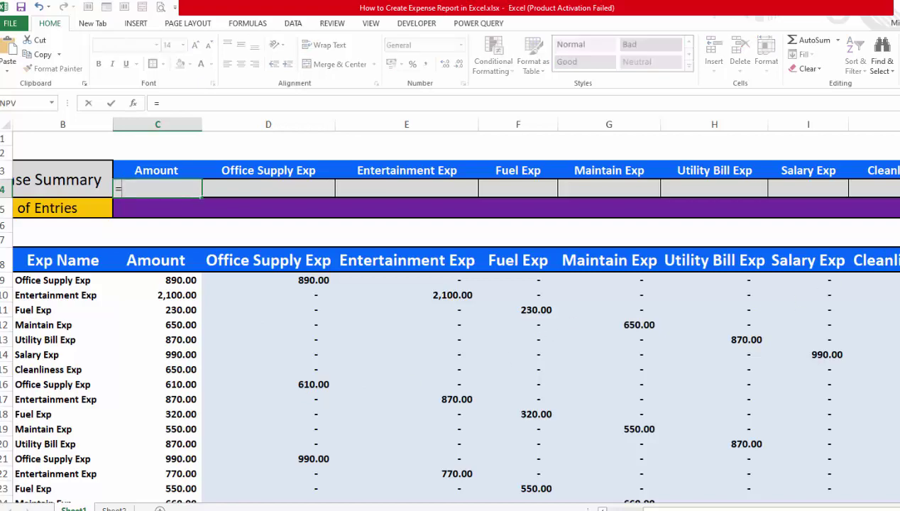
Link the Amount summary cell C4 to the row 40 grand total with =C40
scroll(445, 316, down, 2)
scroll(445, 316, down, 3)
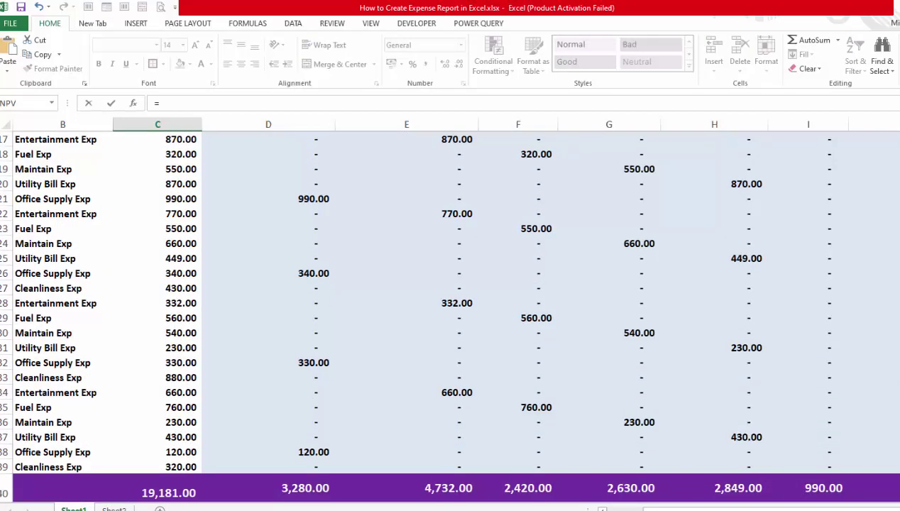
click(158, 490)
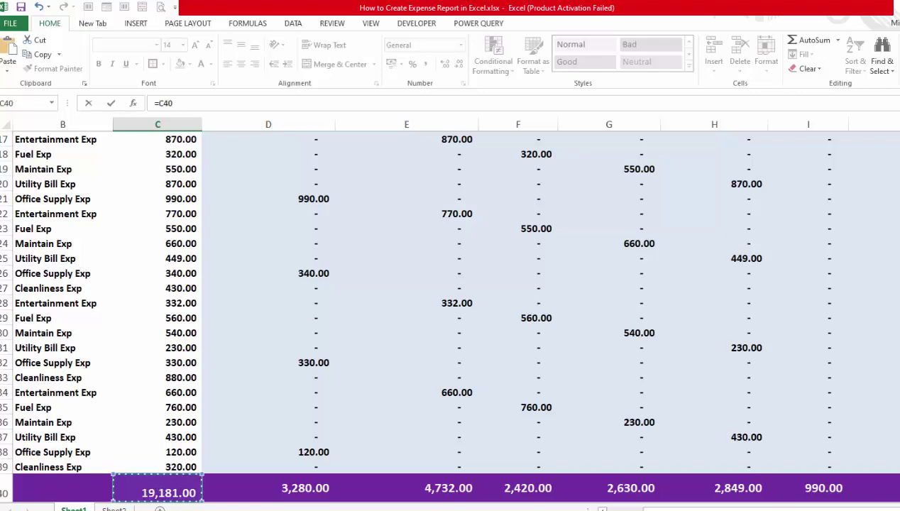
key(Return)
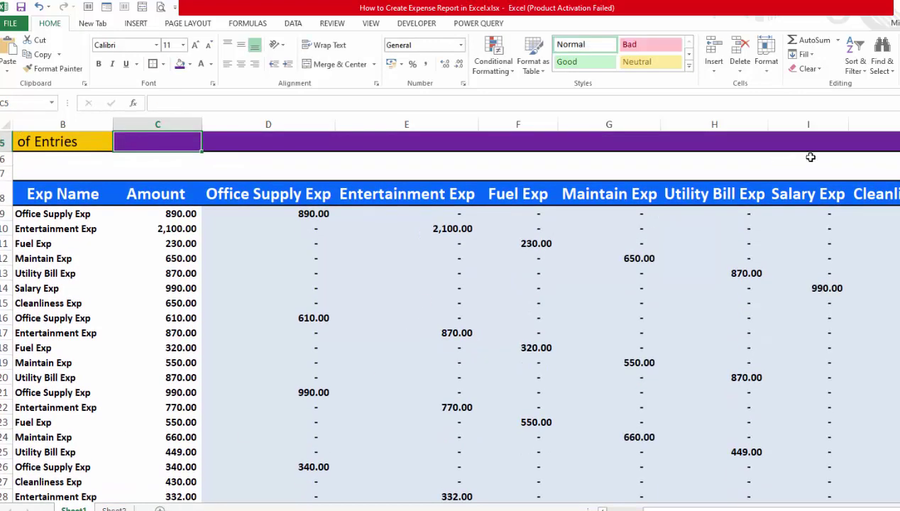
Fill the total link from C4 across to J4, ending with 2,280.00 under Cleanliness Exp
scroll(308, 213, up, 2)
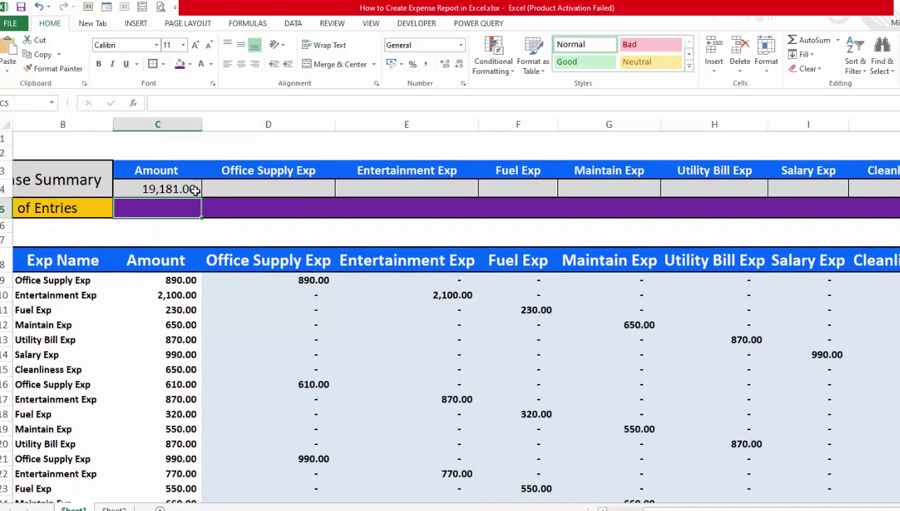
click(193, 190)
mouse_move(201, 197)
mouse_down()
mouse_move(856, 188)
mouse_move(841, 190)
mouse_up()
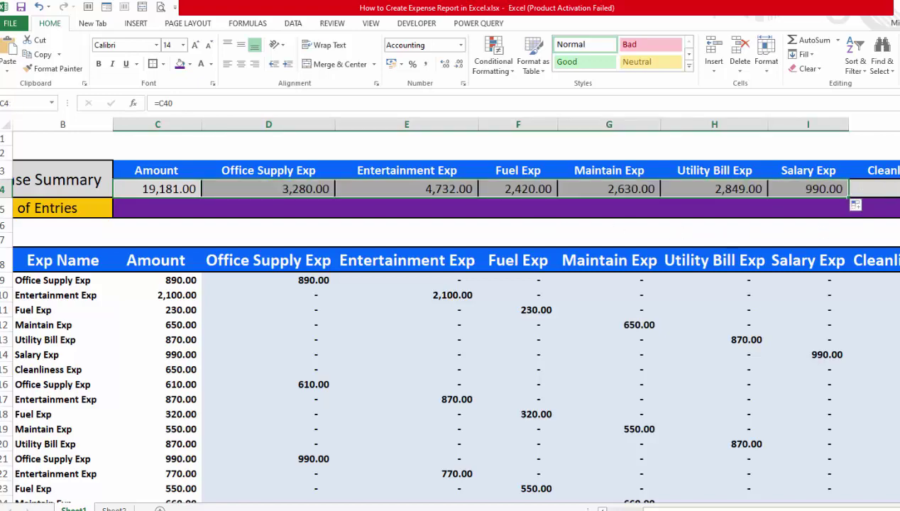
click(816, 189)
drag(848, 197, 780, 193)
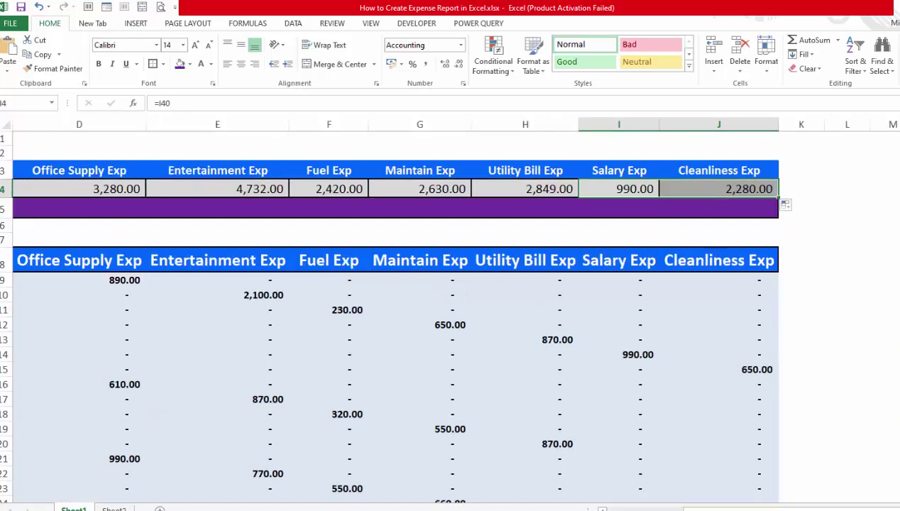
scroll(390, 320, down, 8)
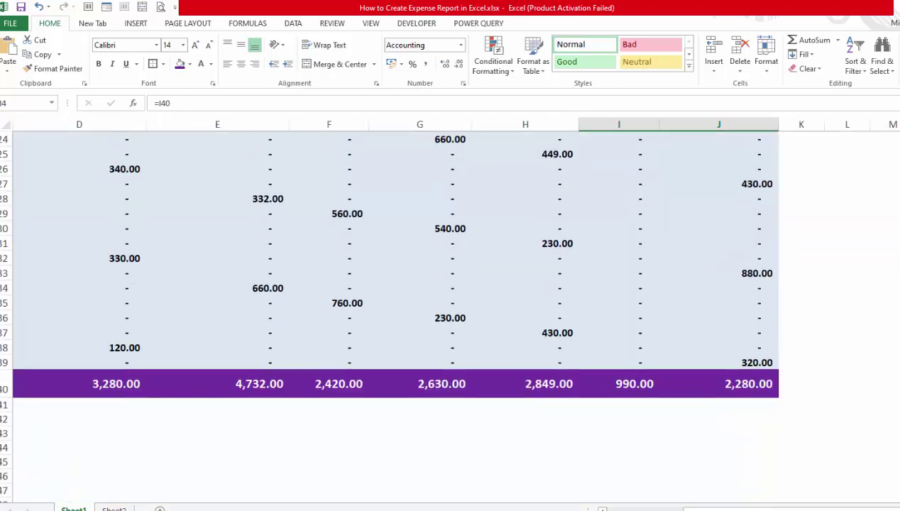
scroll(391, 319, up, 2)
scroll(390, 319, up, 2)
scroll(391, 320, up, 2)
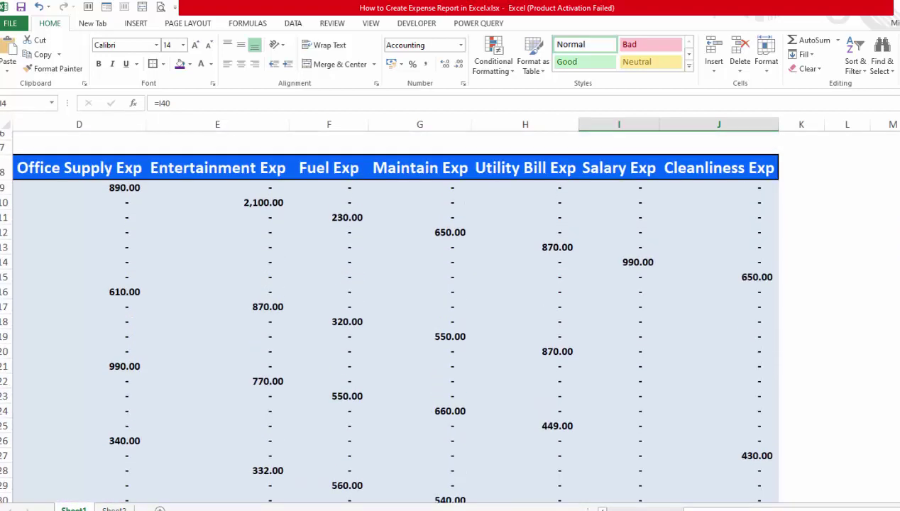
scroll(390, 319, up, 1)
scroll(450, 313, left, 3)
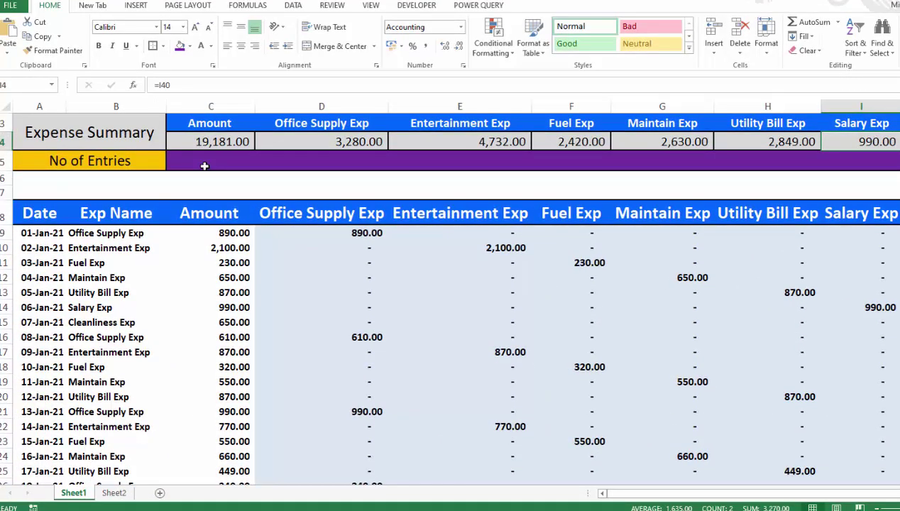
Apply a new font colour to the No of Entries row cells
mouse_move(204, 165)
mouse_down()
mouse_move(684, 197)
mouse_move(892, 177)
mouse_move(886, 163)
mouse_up()
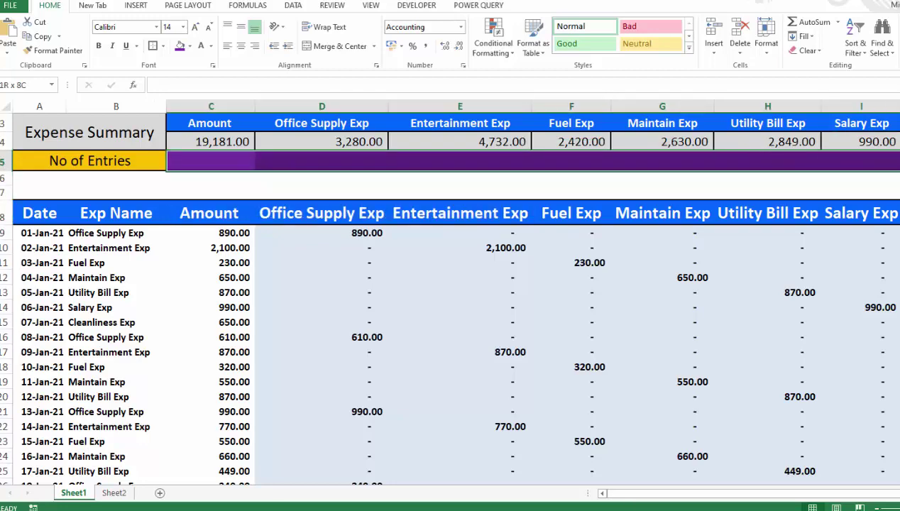
click(211, 46)
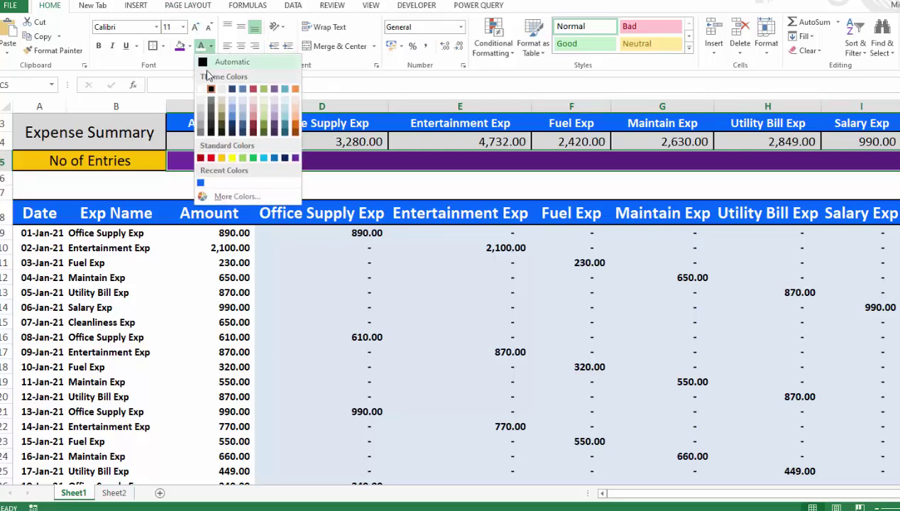
click(349, 281)
click(361, 292)
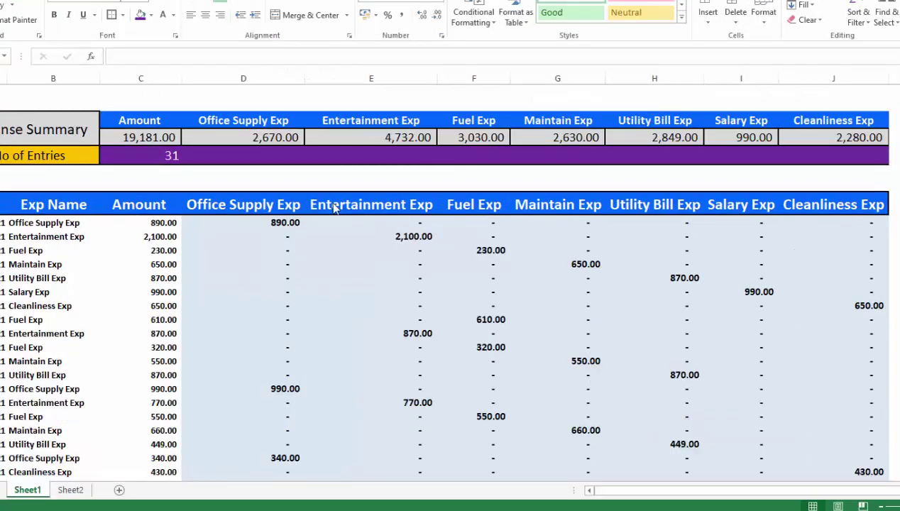
click(215, 154)
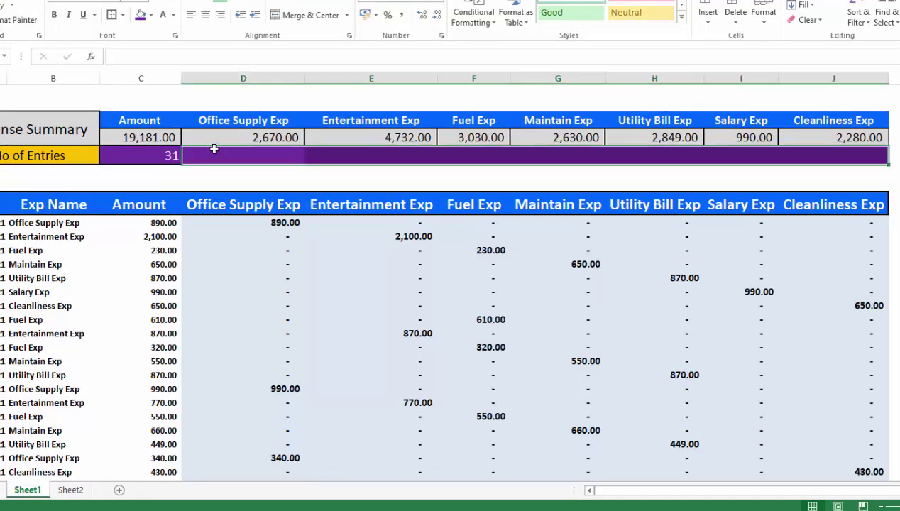
click(354, 155)
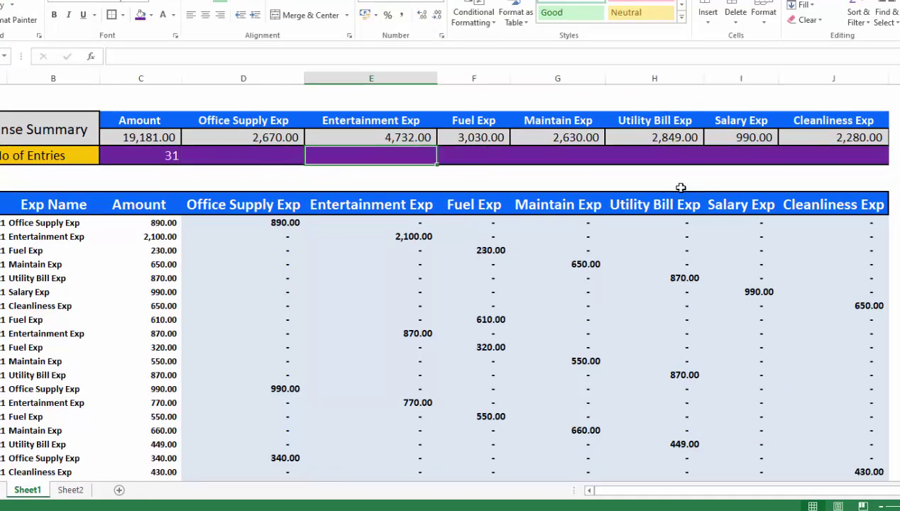
Enter =COUNTIF(D9:D39,">0") in D5 and fill it right, giving 5, 5, 6, 5, 5 and 1
click(273, 161)
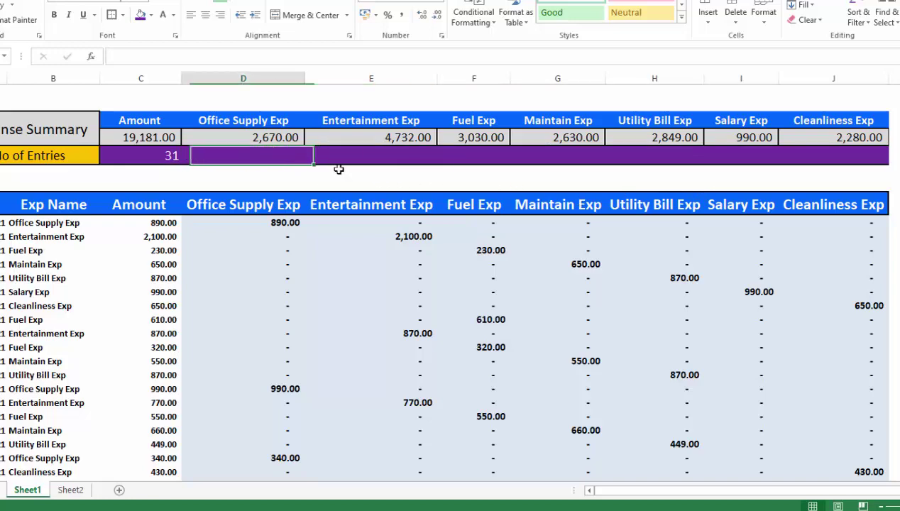
scroll(727, 293, up, 1)
text(=)
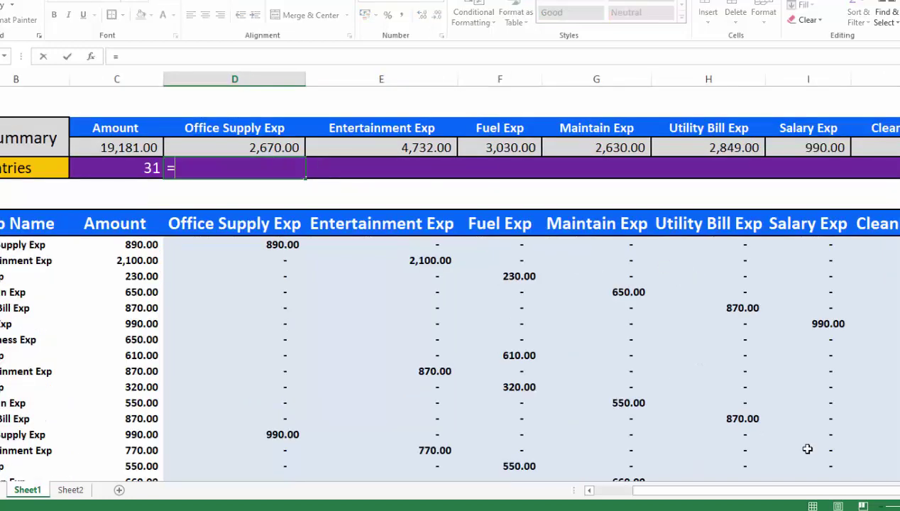
text(C)
key(BackSpace)
text(COUNTIF)
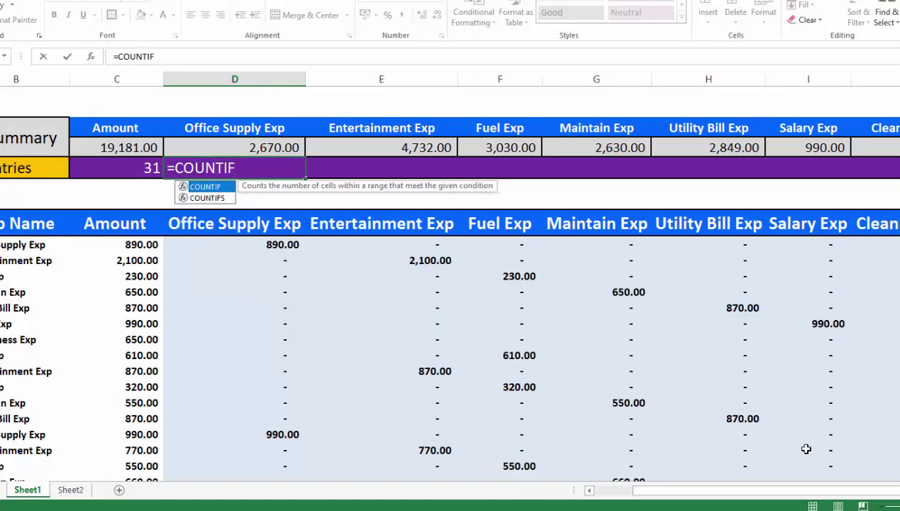
double_click(223, 187)
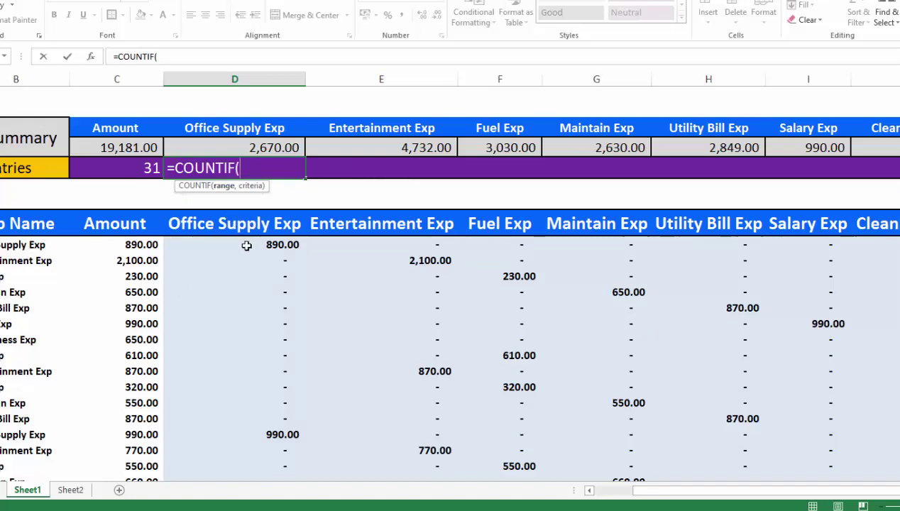
mouse_move(247, 246)
mouse_down()
mouse_move(284, 446)
mouse_move(263, 430)
mouse_up()
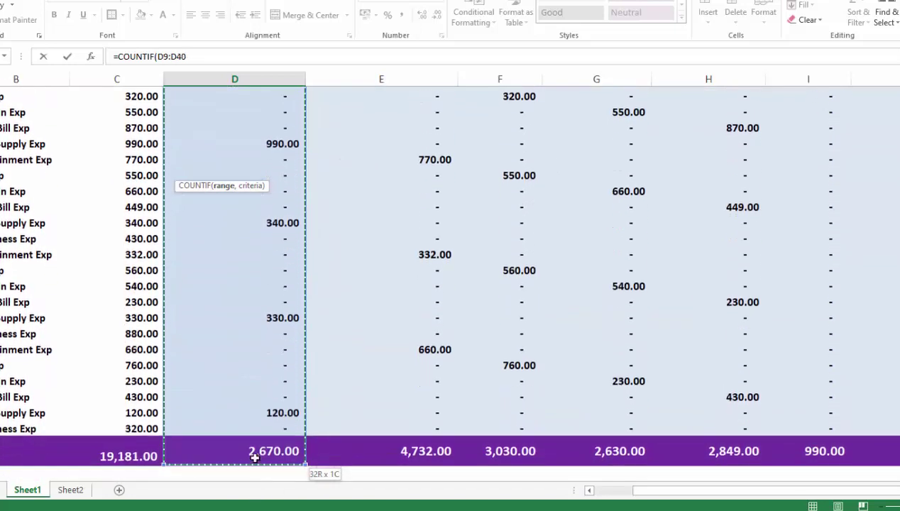
text(,)
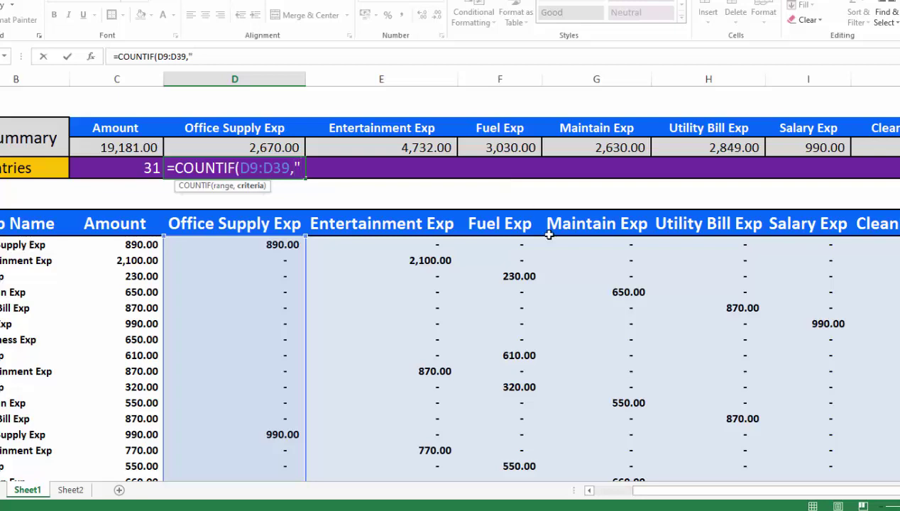
text(>0)
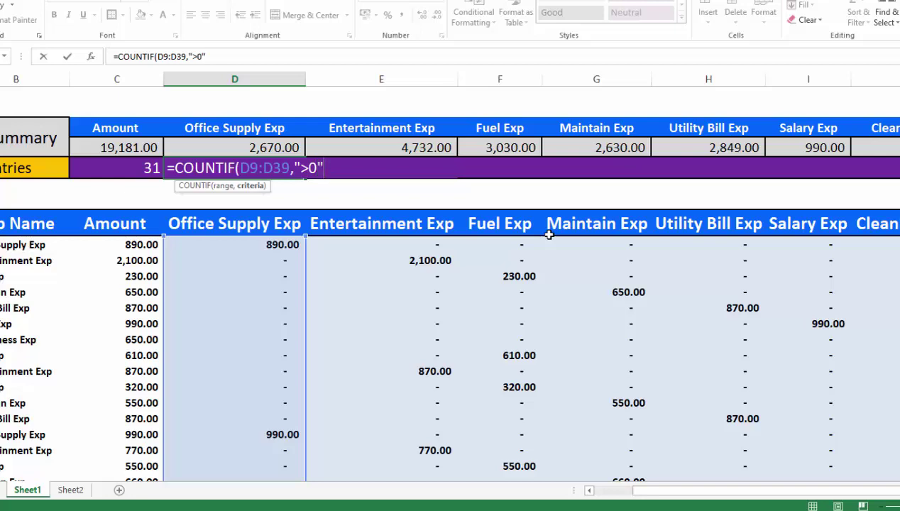
key(Return)
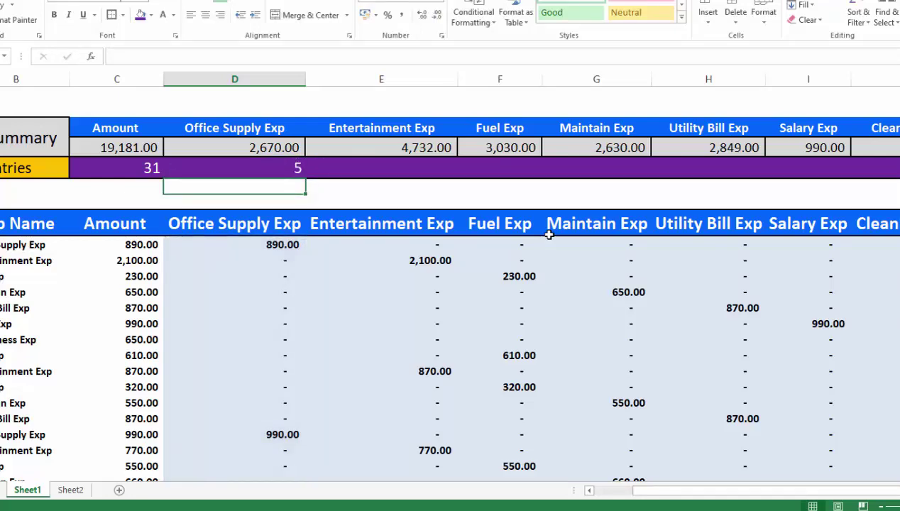
click(285, 167)
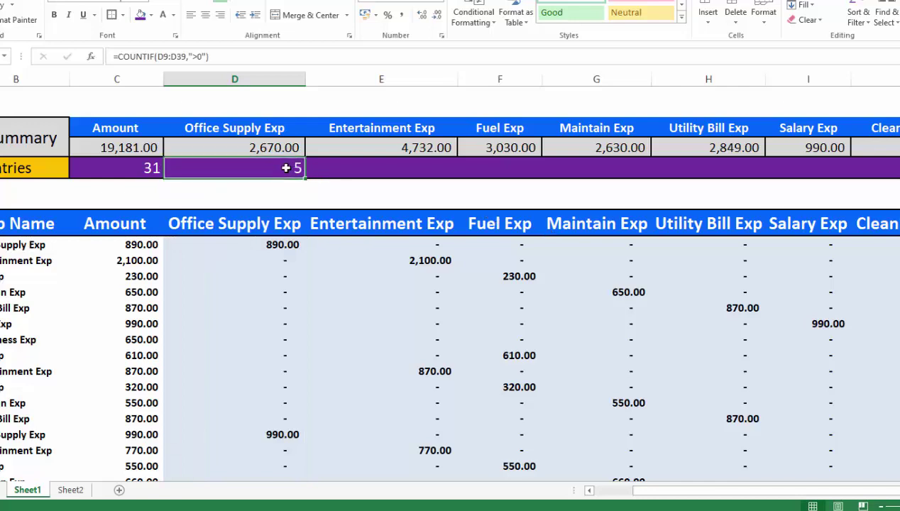
mouse_move(304, 178)
mouse_down()
mouse_move(852, 174)
mouse_move(844, 177)
mouse_up()
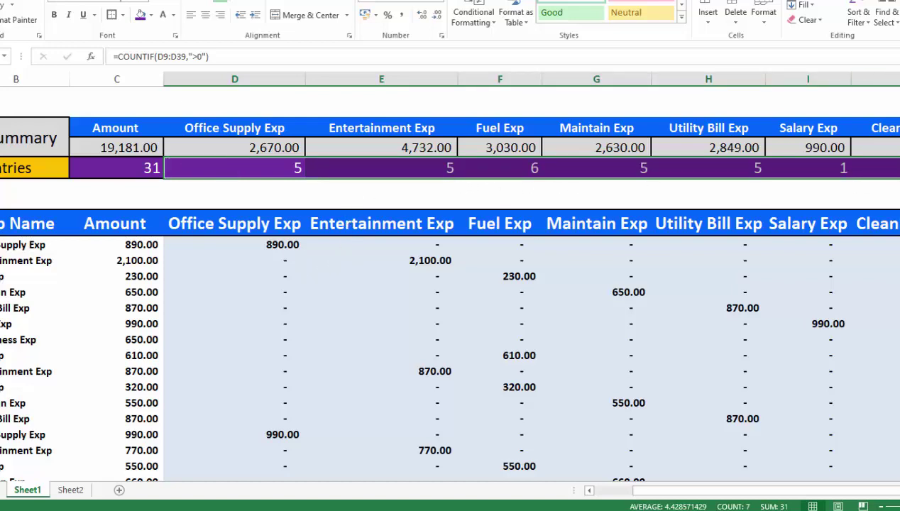
Check the IF formula behind the 550.00 Maintain entry in G19
click(573, 405)
scroll(527, 386, down, 1)
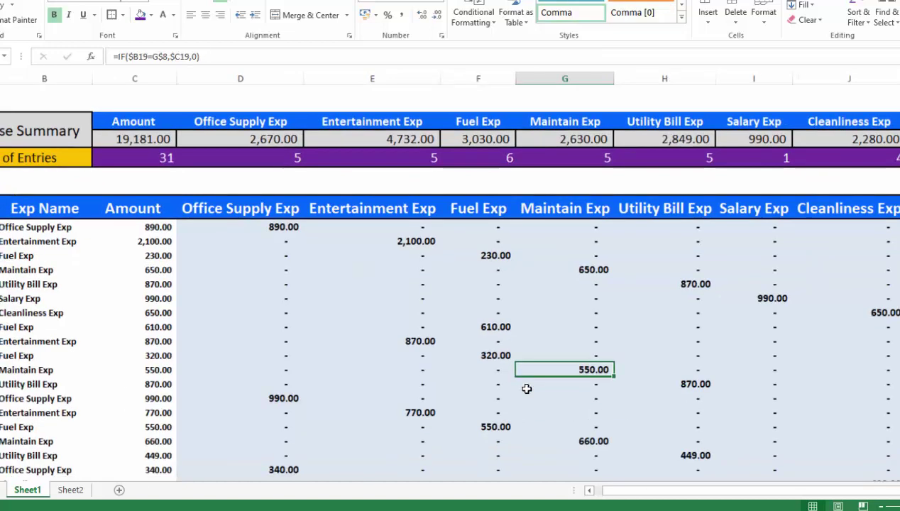